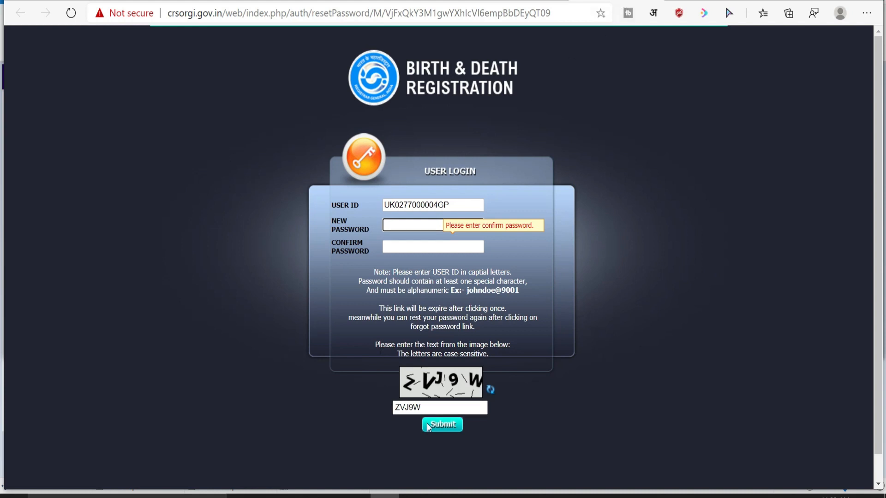
Switch to the Chrome window showing the CRS portal login page.
{"action": "left_click", "coordinate": [299, 497]}
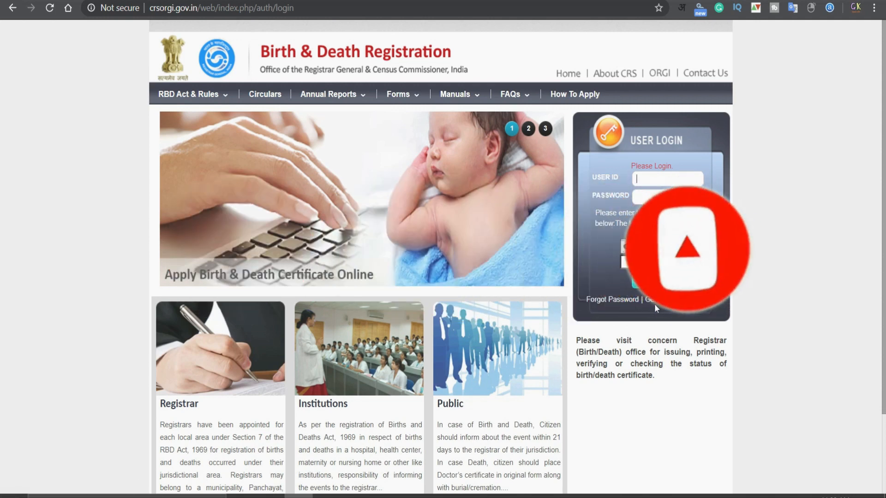
Open the General Public Signup form from the User Login panel.
{"action": "scroll", "coordinate": [651, 306], "scroll_direction": "up", "scroll_amount": 5}
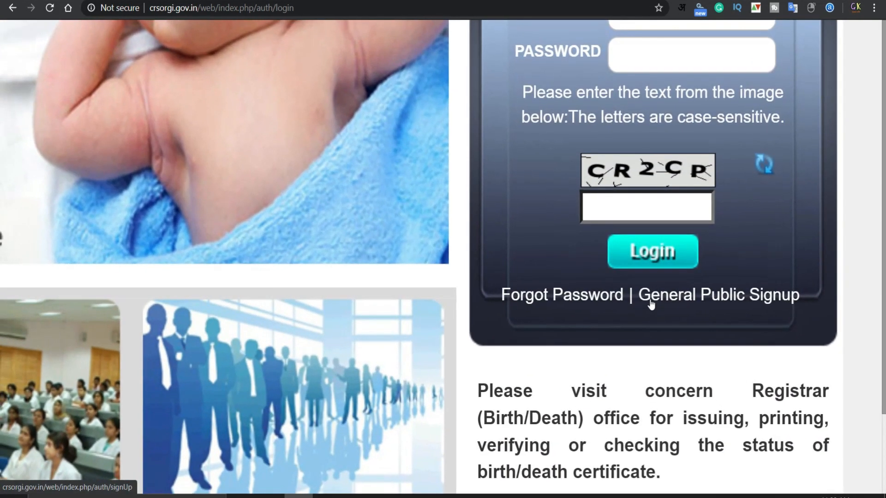
{"action": "scroll", "coordinate": [652, 305], "scroll_direction": "up", "scroll_amount": 2}
{"action": "scroll", "coordinate": [651, 305], "scroll_direction": "right", "scroll_amount": 2}
{"action": "scroll", "coordinate": [652, 305], "scroll_direction": "right", "scroll_amount": 2}
{"action": "scroll", "coordinate": [651, 305], "scroll_direction": "up", "scroll_amount": 1}
{"action": "scroll", "coordinate": [526, 371], "scroll_direction": "down", "scroll_amount": 1}
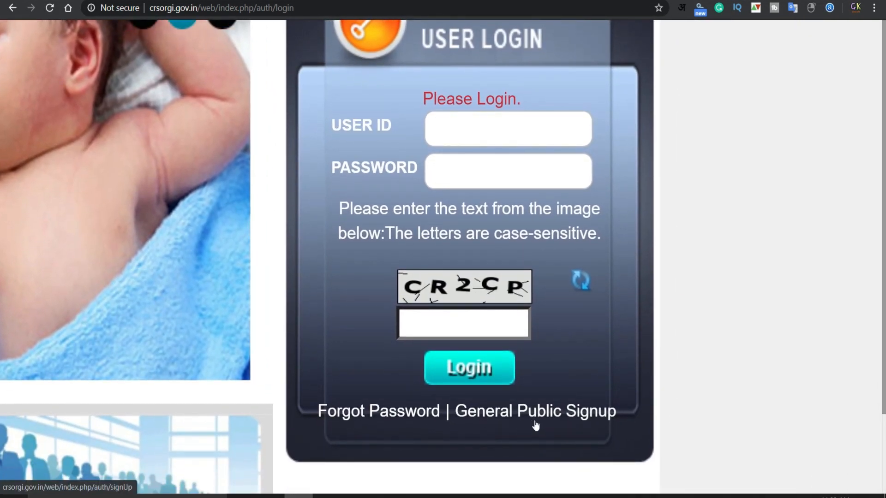
{"action": "left_click", "coordinate": [575, 413]}
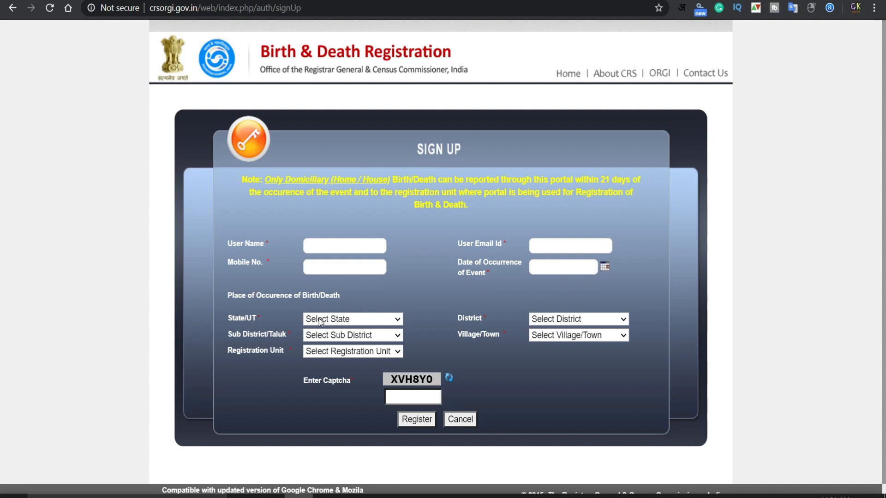
Choose Bihar, Jehanabad, Hulasganj, Harpur village and GRAMA PANCHAYAT BAURI as registration unit.
{"action": "left_click", "coordinate": [345, 323]}
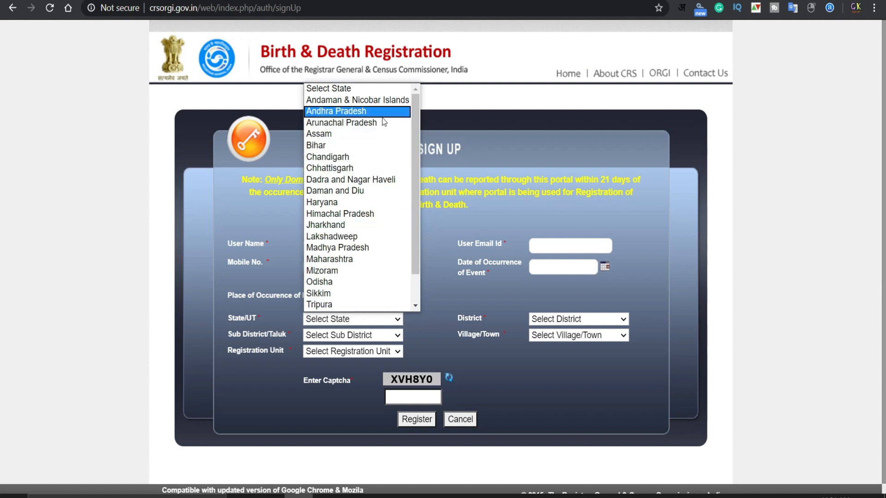
{"action": "left_click_drag", "start_coordinate": [413, 113], "coordinate": [416, 239]}
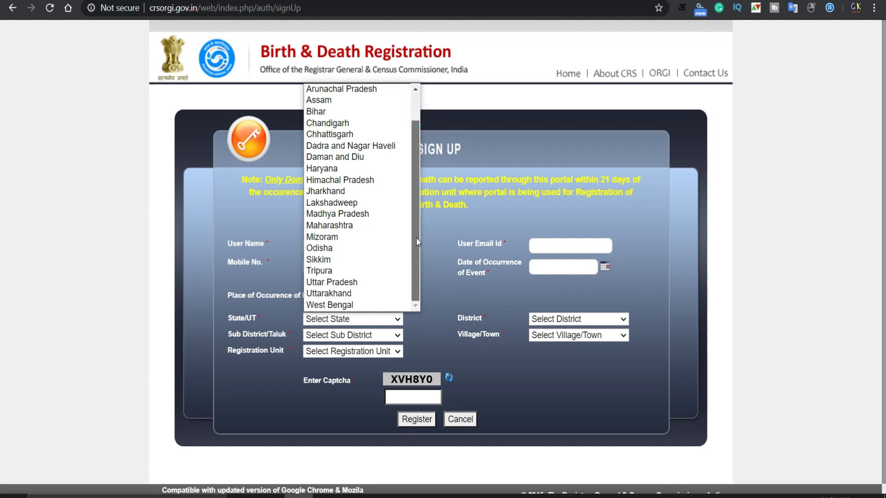
{"action": "scroll", "coordinate": [397, 192], "scroll_direction": "up", "scroll_amount": 2}
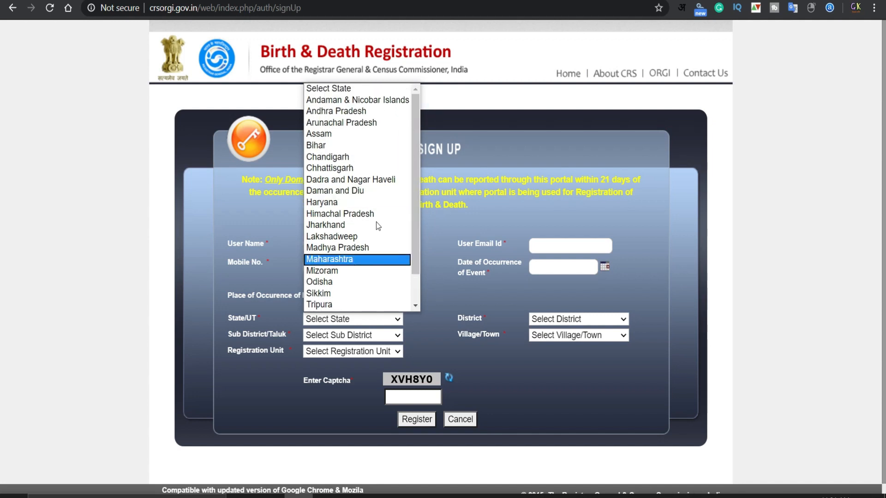
{"action": "scroll", "coordinate": [365, 296], "scroll_direction": "down", "scroll_amount": 1}
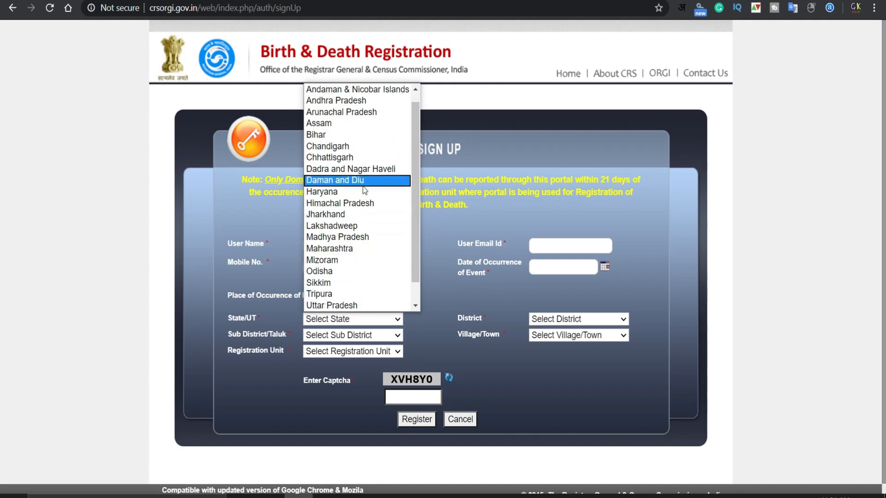
{"action": "left_click", "coordinate": [351, 138]}
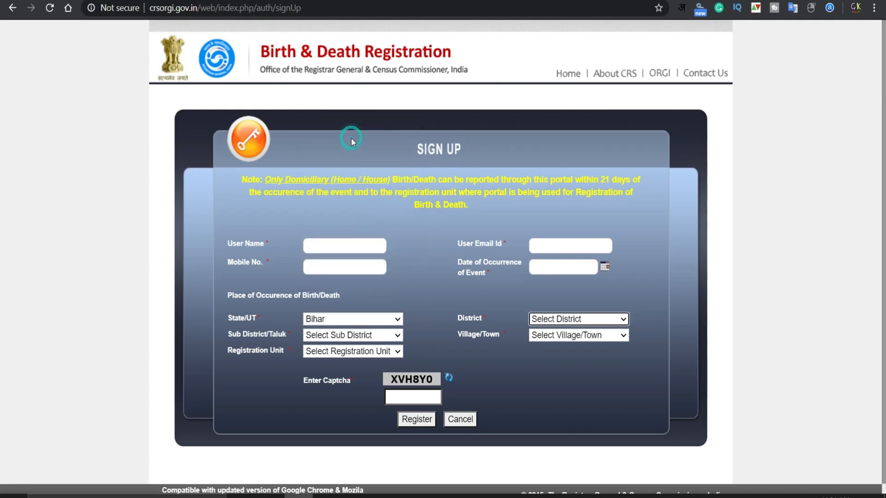
{"action": "left_click", "coordinate": [552, 319]}
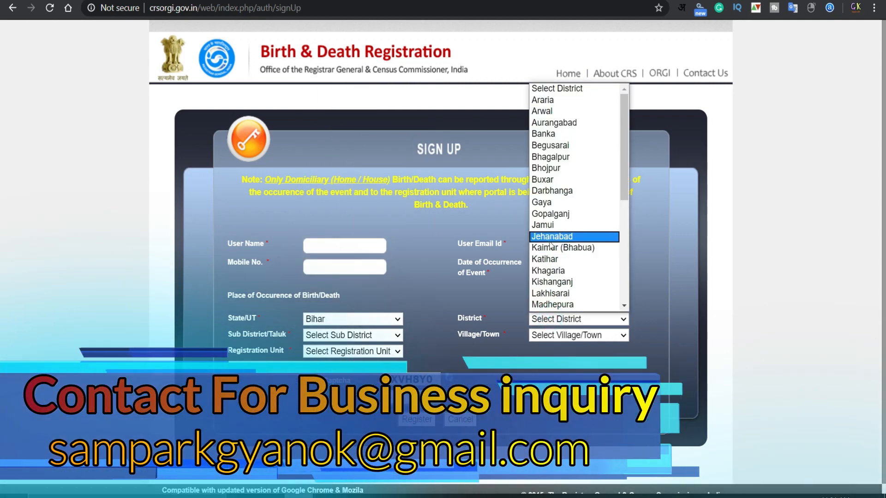
{"action": "left_click", "coordinate": [553, 237]}
{"action": "left_click", "coordinate": [376, 336]}
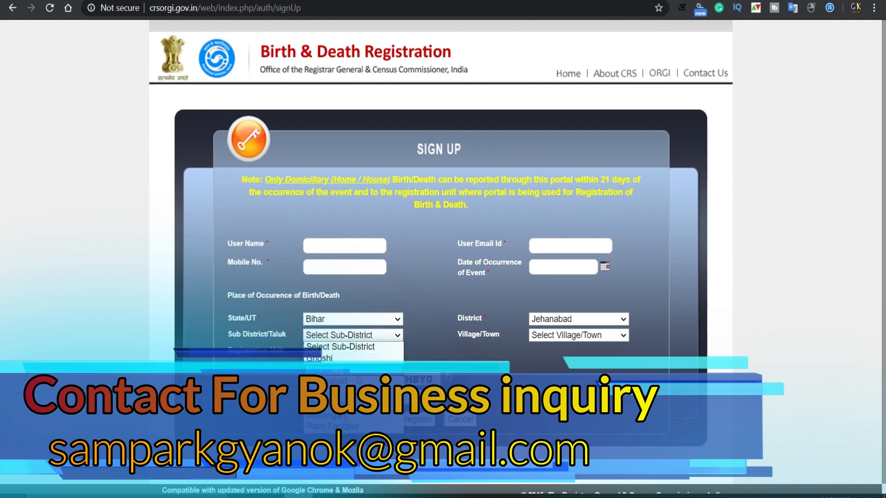
{"action": "left_click", "coordinate": [326, 370]}
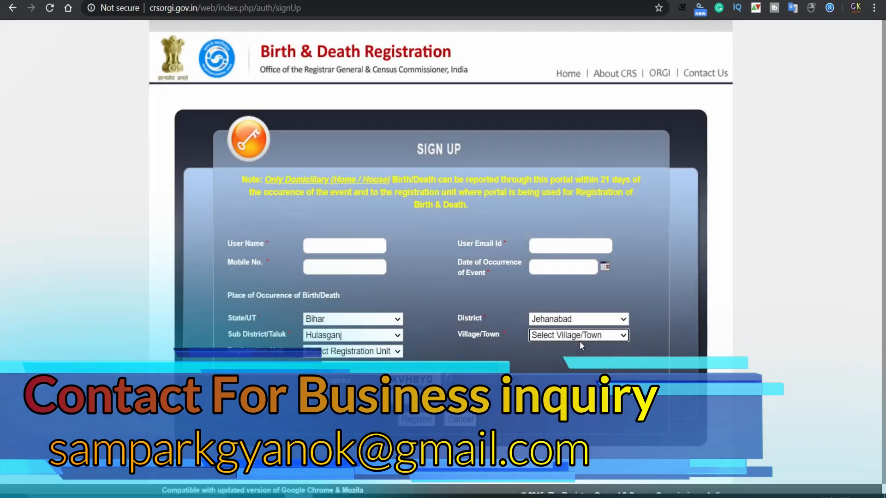
{"action": "left_click", "coordinate": [580, 342]}
{"action": "left_click", "coordinate": [564, 278]}
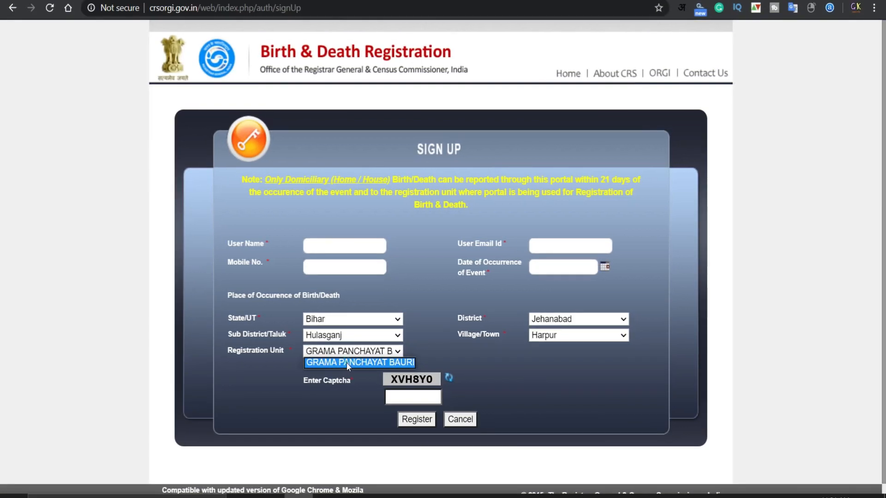
{"action": "left_click", "coordinate": [347, 364]}
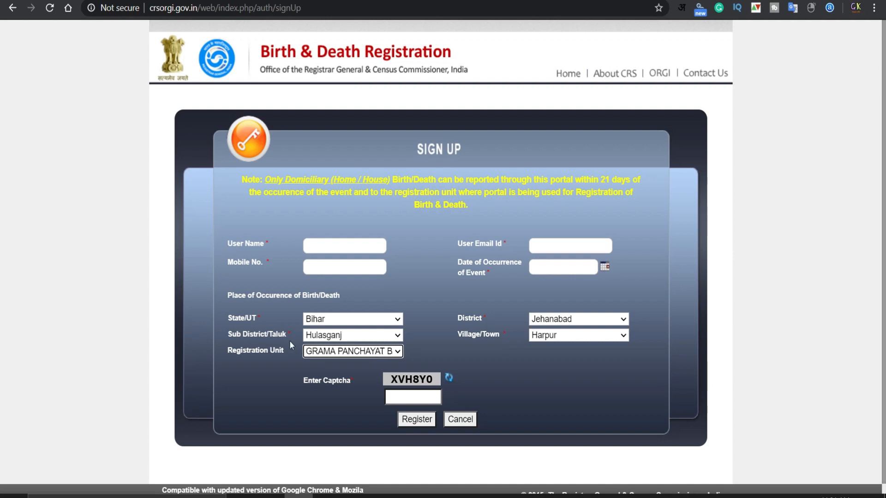
Change the sub-district to Kako and begin entering the captcha text.
{"action": "left_click", "coordinate": [375, 336]}
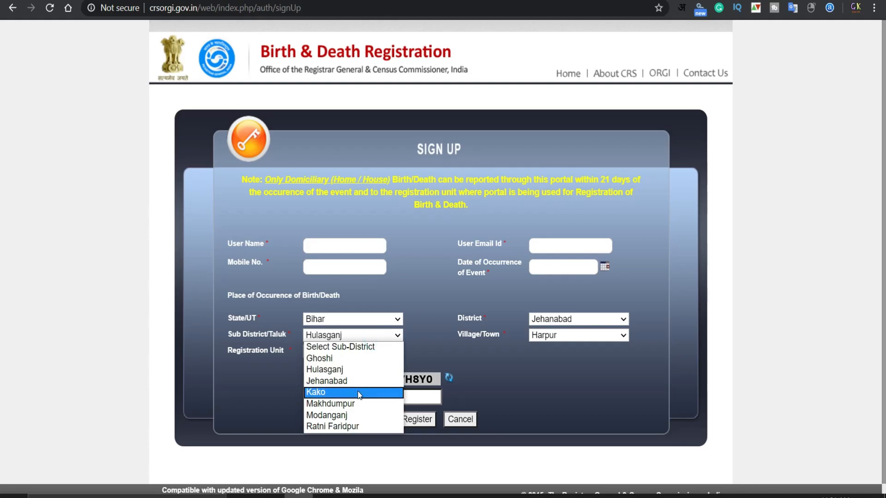
{"action": "left_click", "coordinate": [323, 393]}
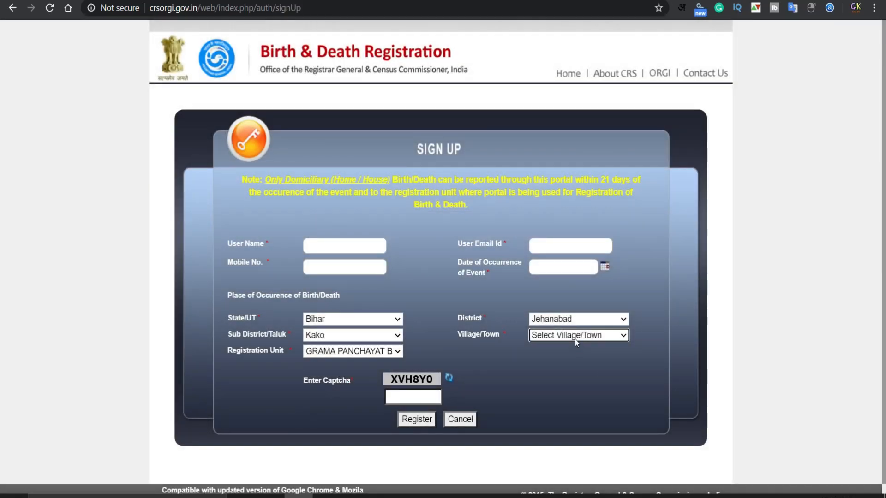
{"action": "left_click", "coordinate": [574, 338]}
{"action": "scroll", "coordinate": [581, 194], "scroll_direction": "down", "scroll_amount": 5}
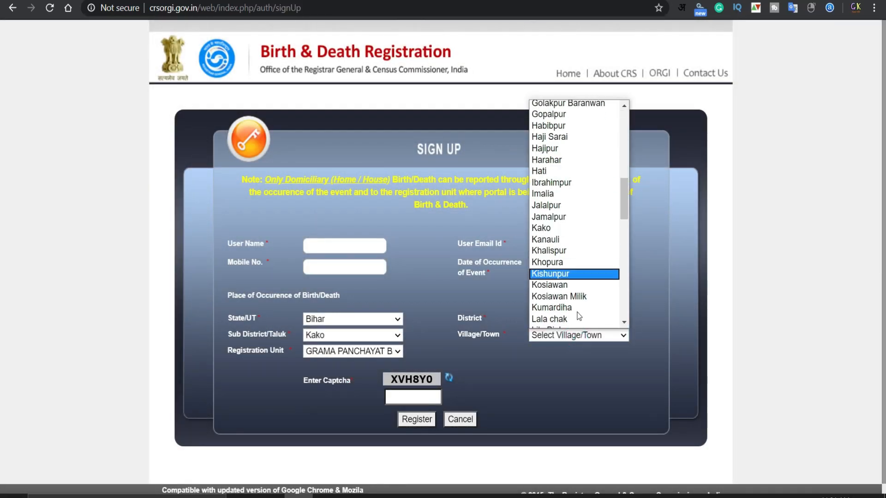
{"action": "left_click", "coordinate": [550, 367]}
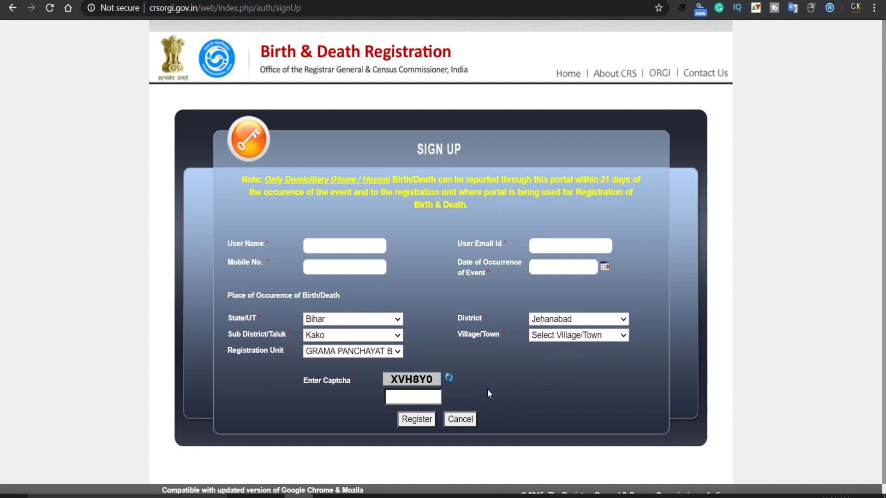
{"action": "left_click", "coordinate": [419, 397]}
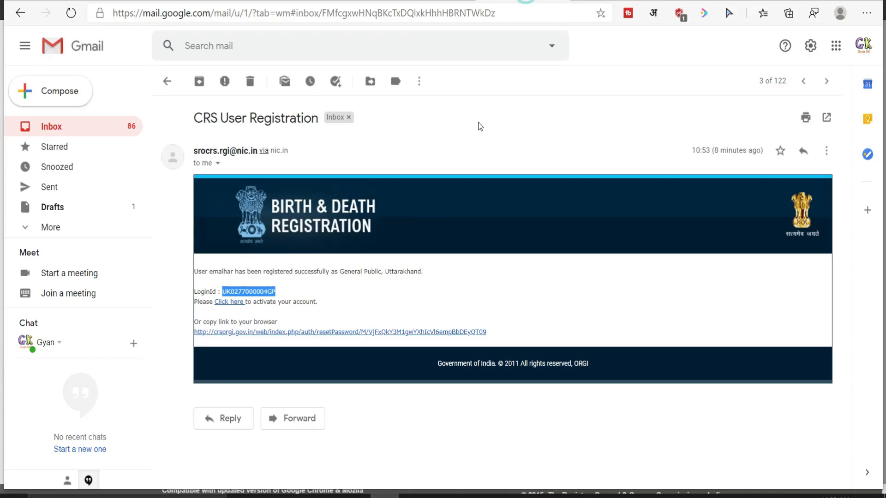
Open the CRS User Registration email and follow its resetPassword activation link.
{"action": "left_click", "coordinate": [377, 293]}
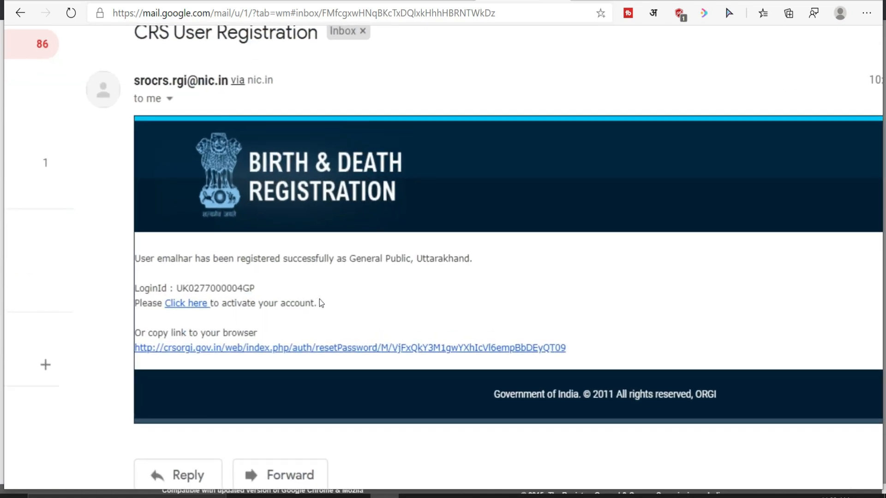
{"action": "scroll", "coordinate": [327, 279], "scroll_direction": "right", "scroll_amount": 1}
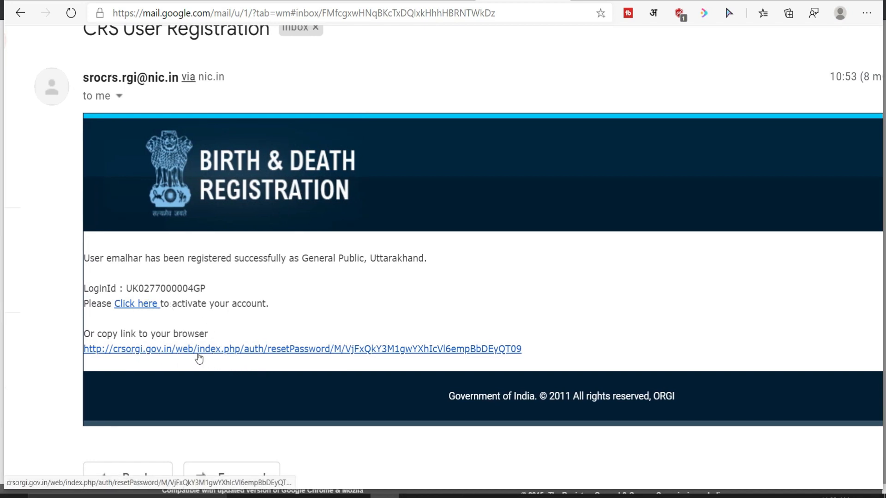
{"action": "left_click", "coordinate": [295, 350]}
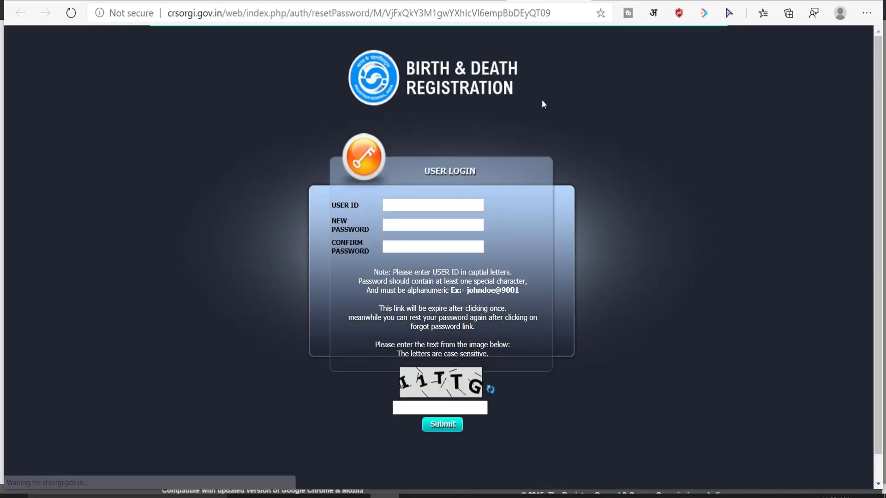
Enter the user ID, the new password in both fields and the captcha, then submit.
{"action": "left_click", "coordinate": [413, 206]}
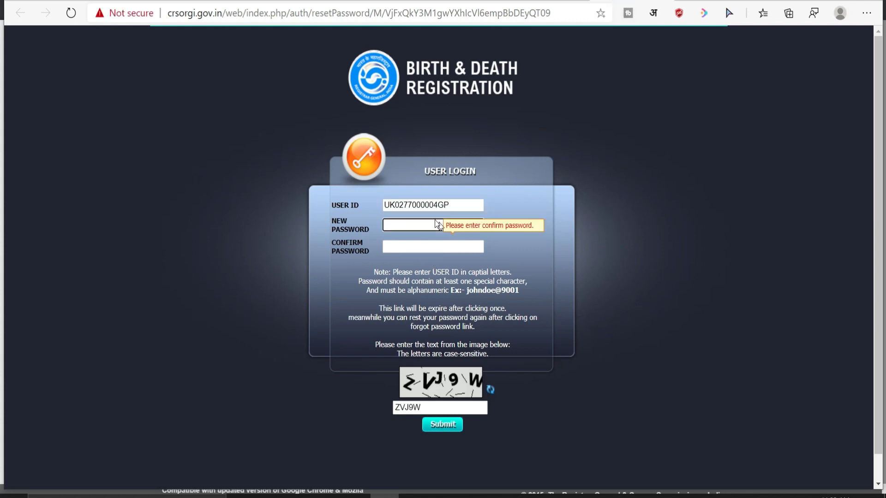
{"action": "left_click", "coordinate": [413, 227]}
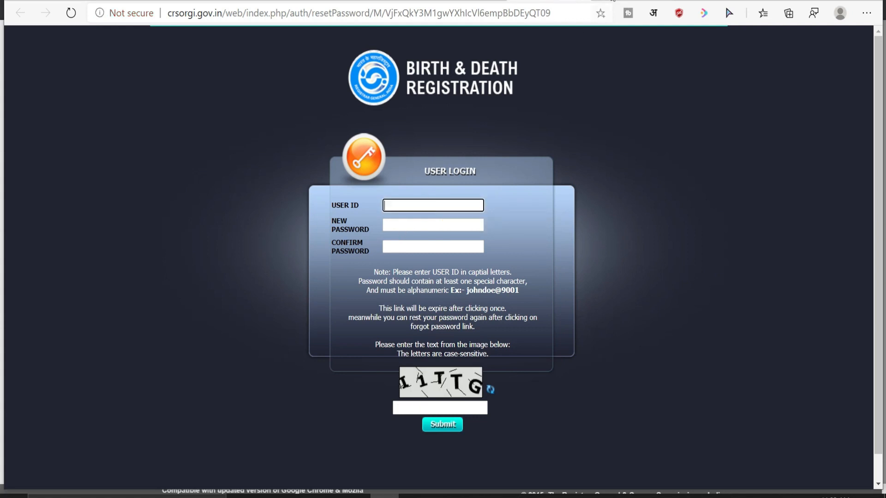
{"action": "left_click", "coordinate": [429, 251]}
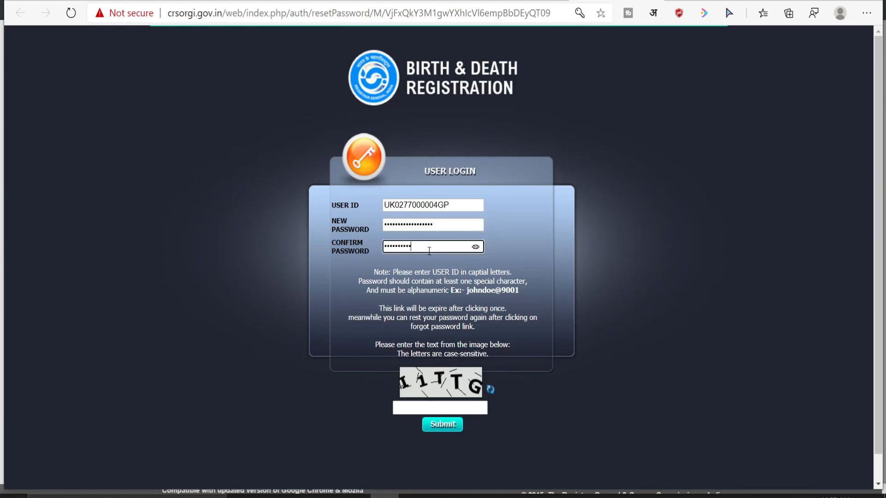
{"action": "left_click", "coordinate": [431, 408]}
{"action": "type", "text": "I1TTG"}
{"action": "left_click", "coordinate": [442, 425]}
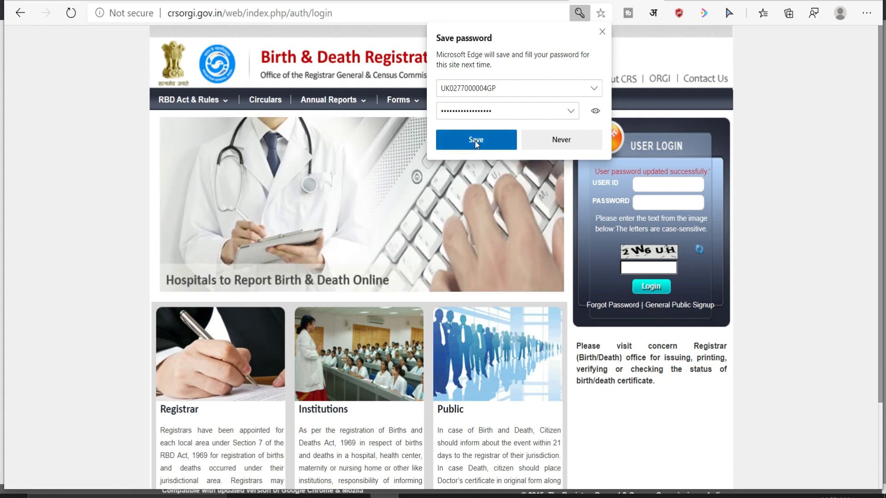
Log in using the browser-saved user ID and password plus the captcha text.
{"action": "left_click", "coordinate": [475, 140]}
{"action": "left_click", "coordinate": [666, 184]}
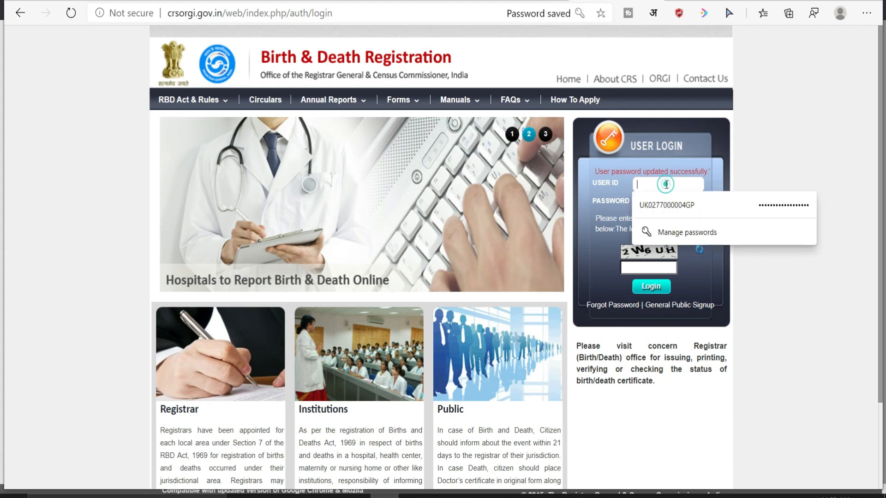
{"action": "left_click", "coordinate": [667, 205]}
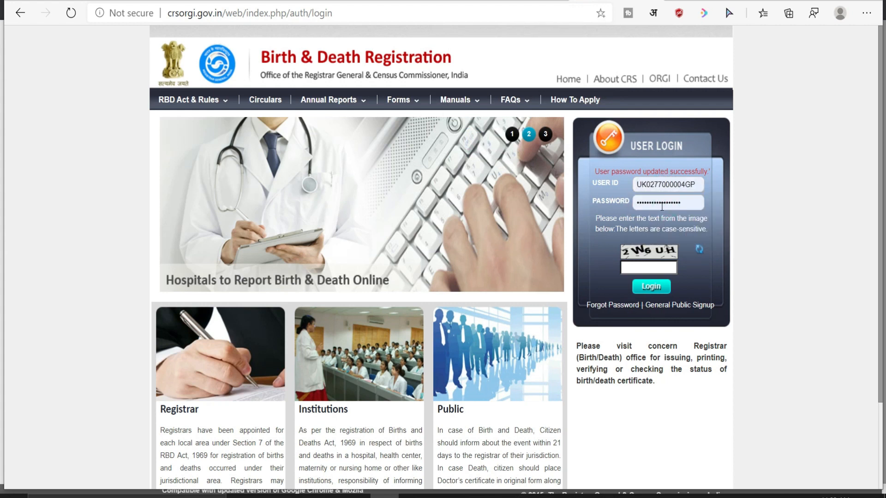
{"action": "left_click", "coordinate": [644, 267]}
{"action": "type", "text": "2W6"}
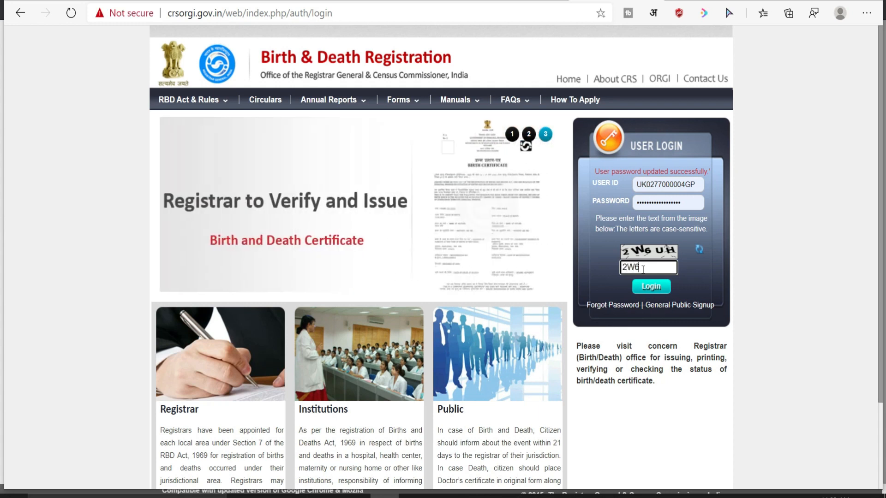
{"action": "type", "text": "UH"}
{"action": "scroll", "coordinate": [651, 292], "scroll_direction": "up", "scroll_amount": 5}
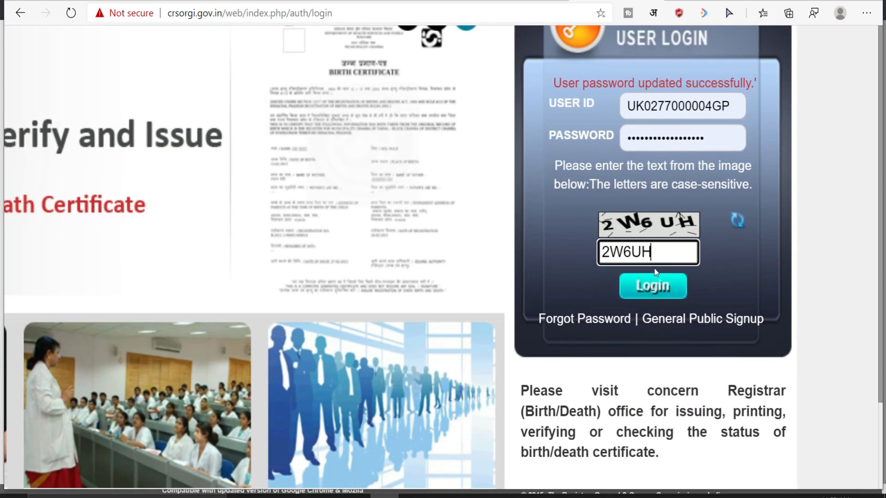
{"action": "scroll", "coordinate": [641, 264], "scroll_direction": "right", "scroll_amount": 4}
{"action": "scroll", "coordinate": [641, 264], "scroll_direction": "up", "scroll_amount": 2}
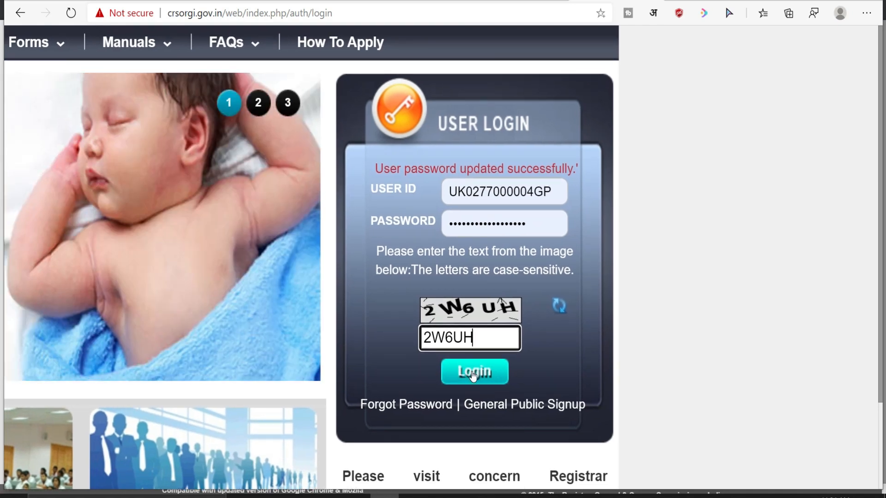
{"action": "left_click", "coordinate": [473, 375]}
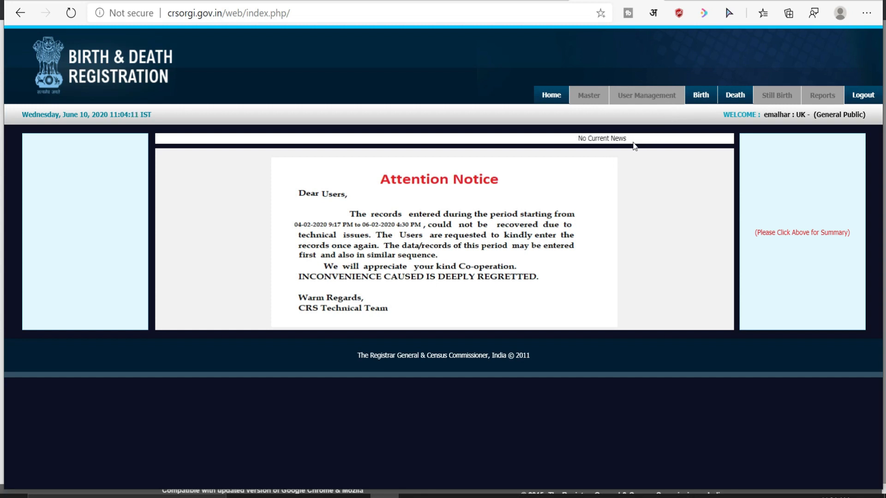
Start a new birth registration from the Birth menu.
{"action": "mouse_move", "coordinate": [709, 100]}
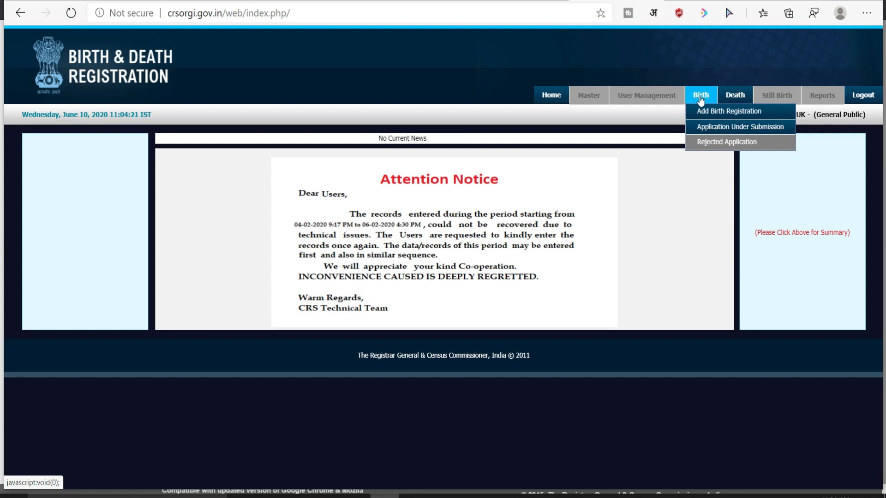
{"action": "left_click", "coordinate": [733, 117]}
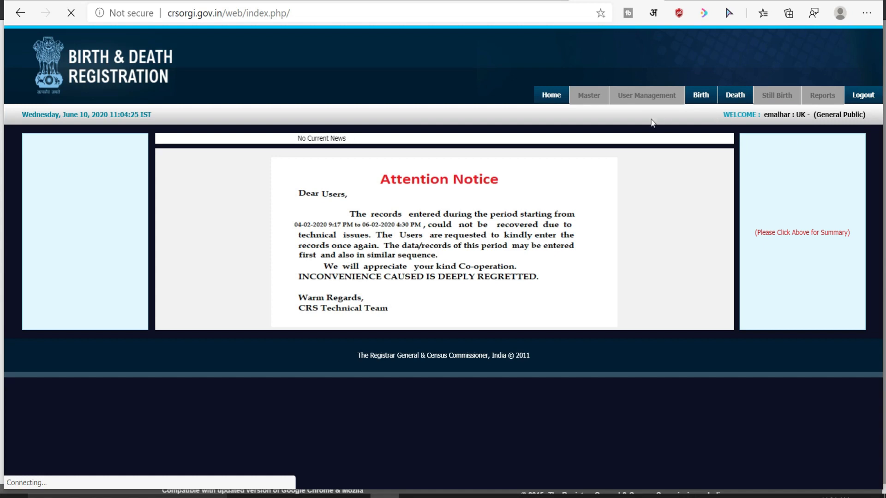
{"action": "scroll", "coordinate": [437, 240], "scroll_direction": "down", "scroll_amount": 2}
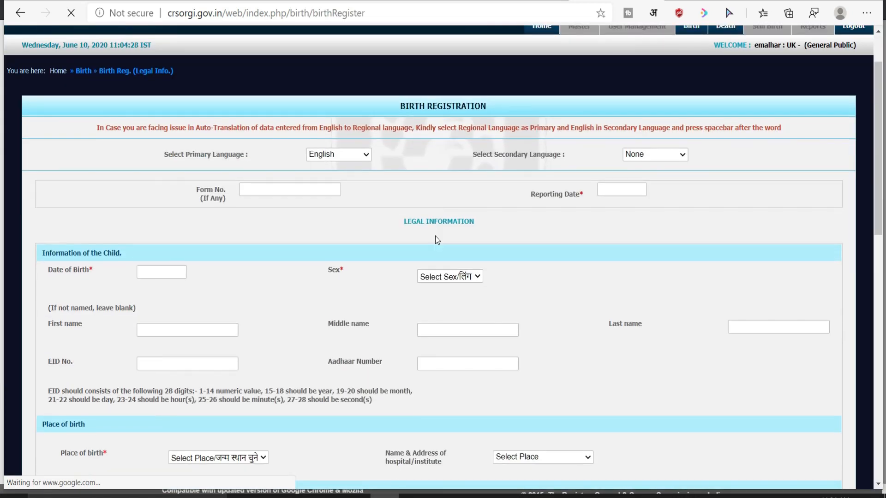
{"action": "scroll", "coordinate": [429, 237], "scroll_direction": "down", "scroll_amount": 1}
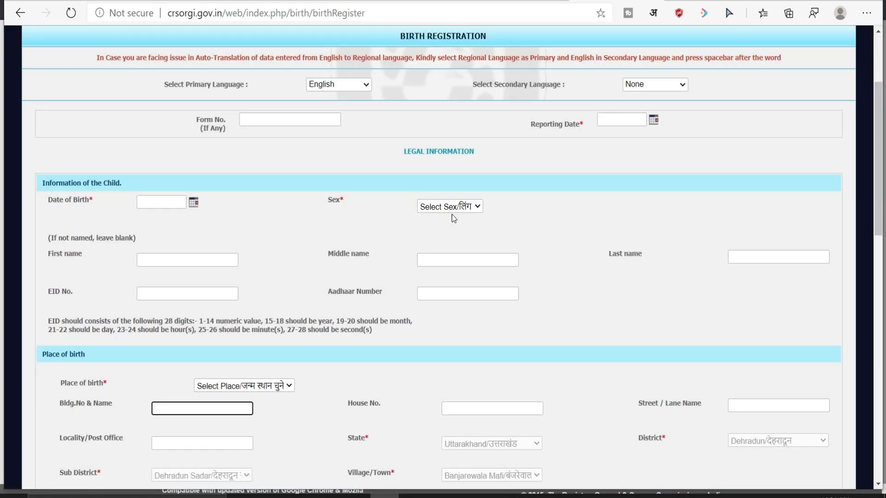
{"action": "scroll", "coordinate": [449, 217], "scroll_direction": "up", "scroll_amount": 3}
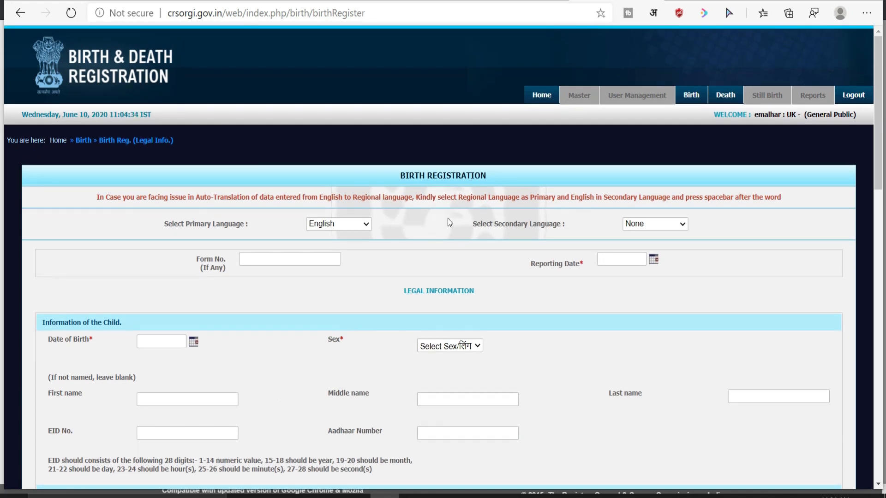
{"action": "scroll", "coordinate": [448, 219], "scroll_direction": "down", "scroll_amount": 1}
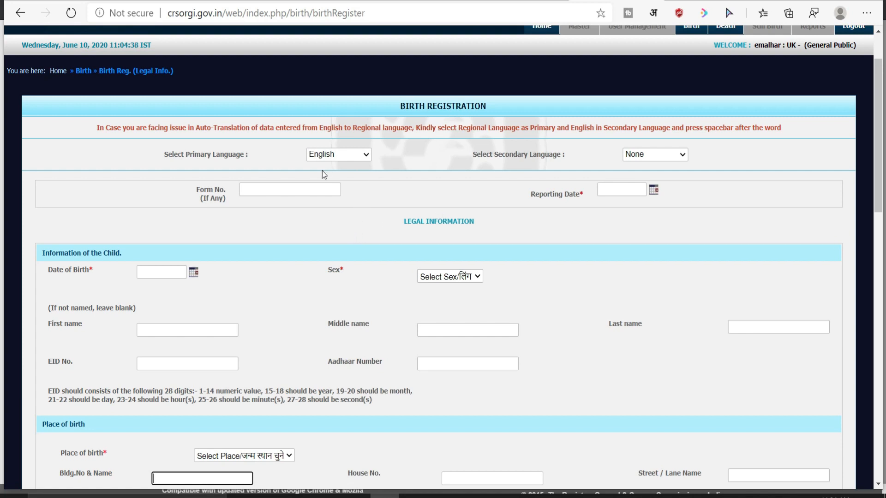
Set the form's primary language to Hindi and secondary language to English.
{"action": "left_click", "coordinate": [358, 158]}
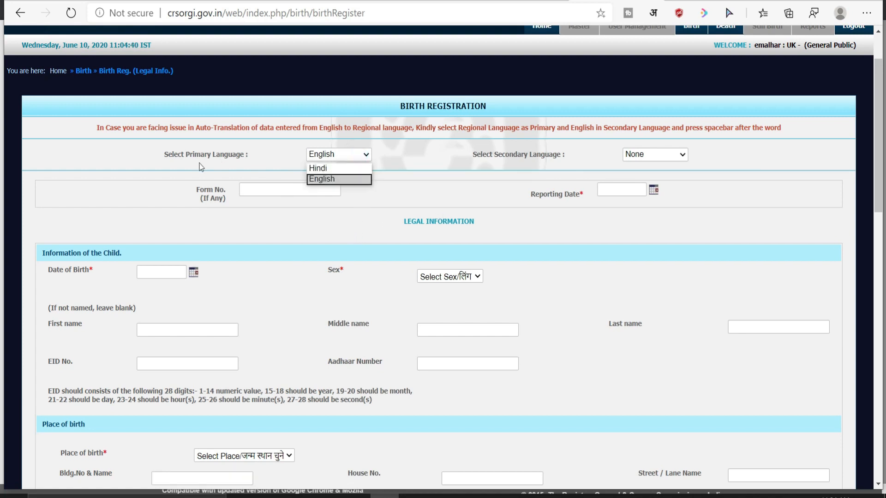
{"action": "left_click", "coordinate": [325, 169]}
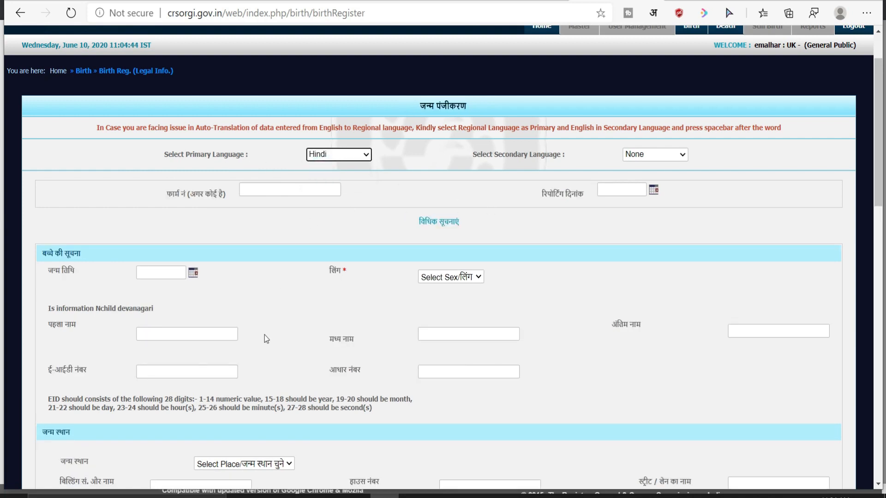
{"action": "left_click", "coordinate": [352, 157]}
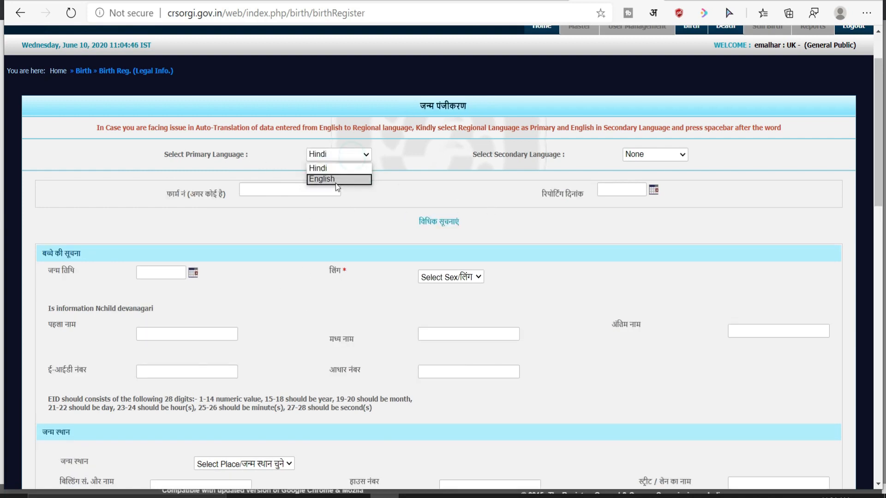
{"action": "left_click", "coordinate": [332, 179]}
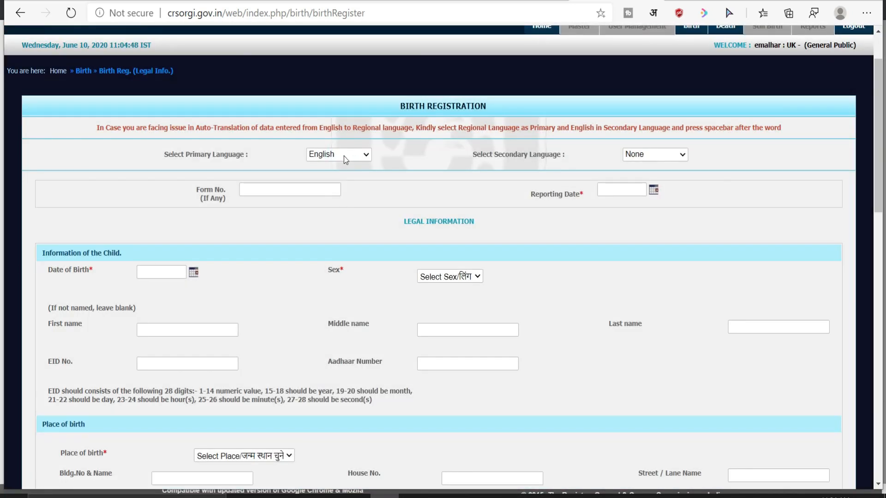
{"action": "left_click", "coordinate": [344, 156]}
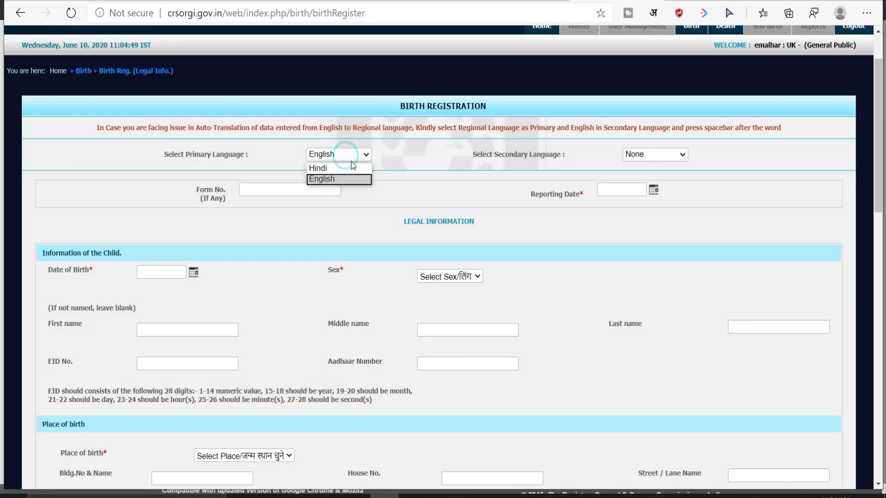
{"action": "left_click", "coordinate": [343, 169]}
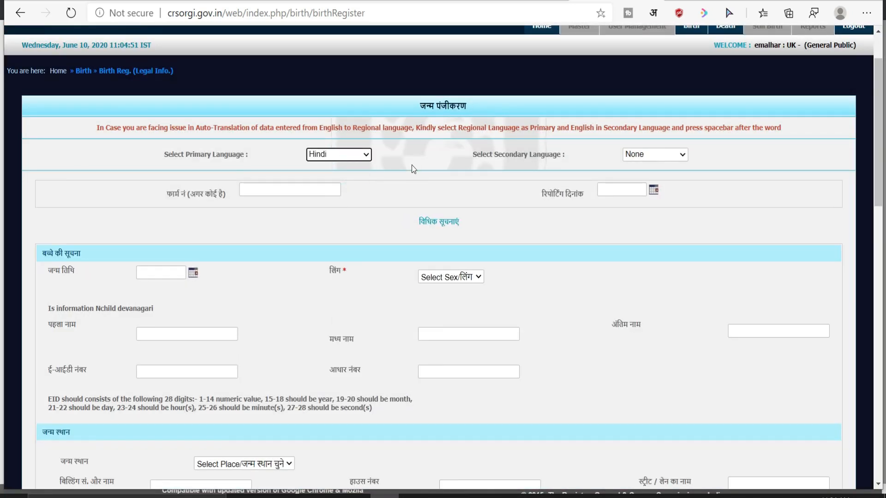
{"action": "left_click", "coordinate": [645, 156]}
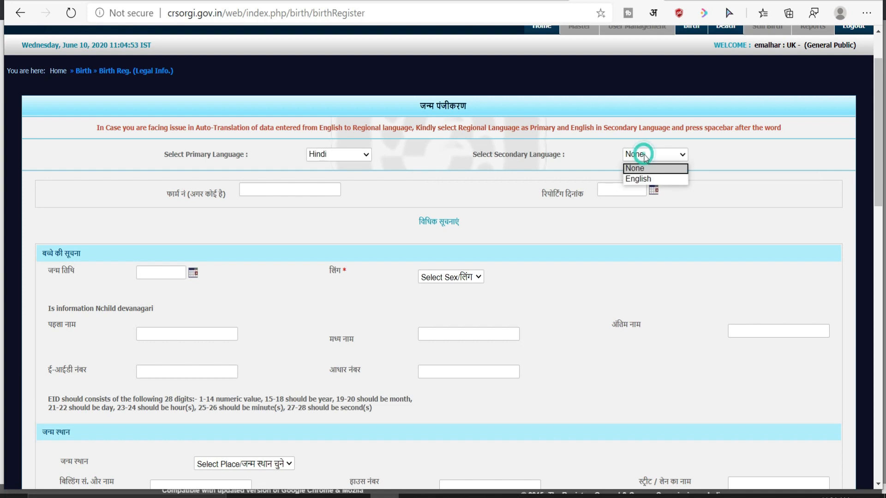
{"action": "left_click", "coordinate": [647, 179]}
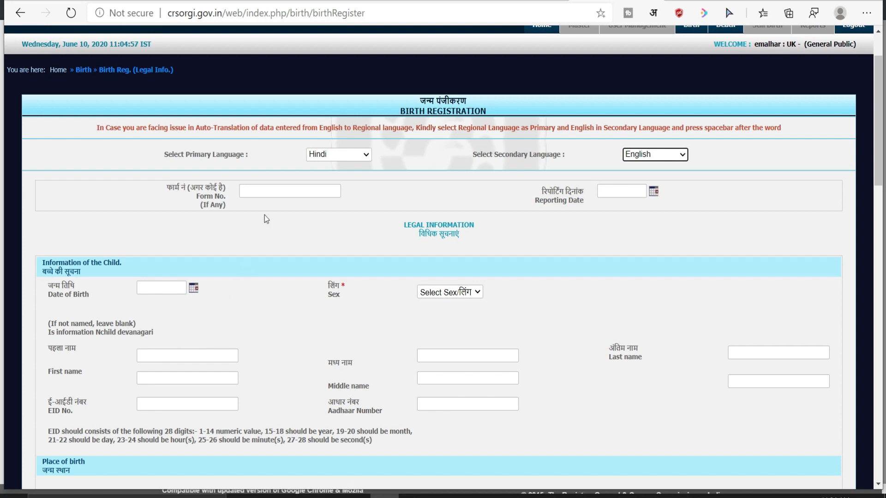
{"action": "left_click", "coordinate": [269, 191]}
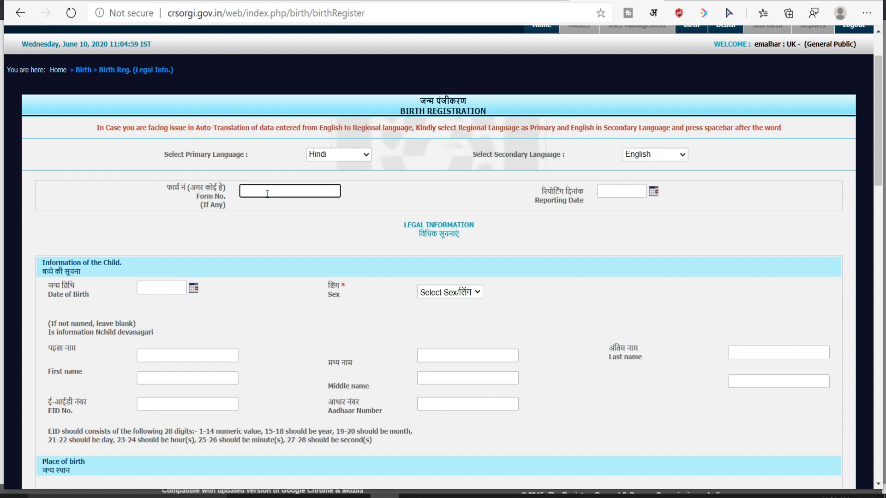
{"action": "left_click", "coordinate": [380, 197]}
Set the reporting date to 09-06-2020 and the child's sex to Male.
{"action": "left_click", "coordinate": [622, 191]}
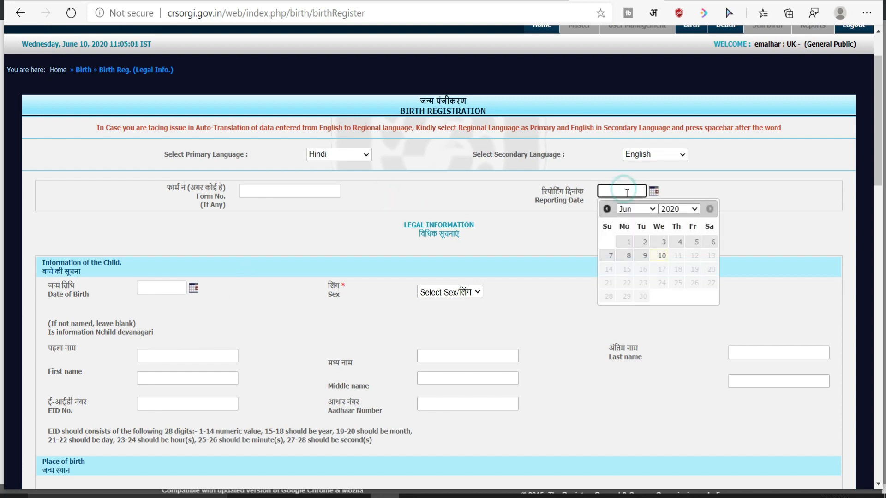
{"action": "left_click", "coordinate": [646, 255]}
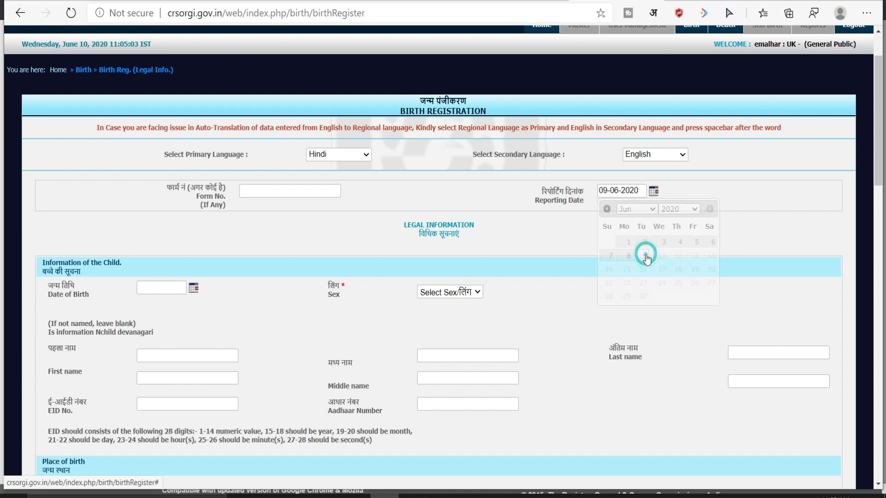
{"action": "scroll", "coordinate": [376, 322], "scroll_direction": "down", "scroll_amount": 3}
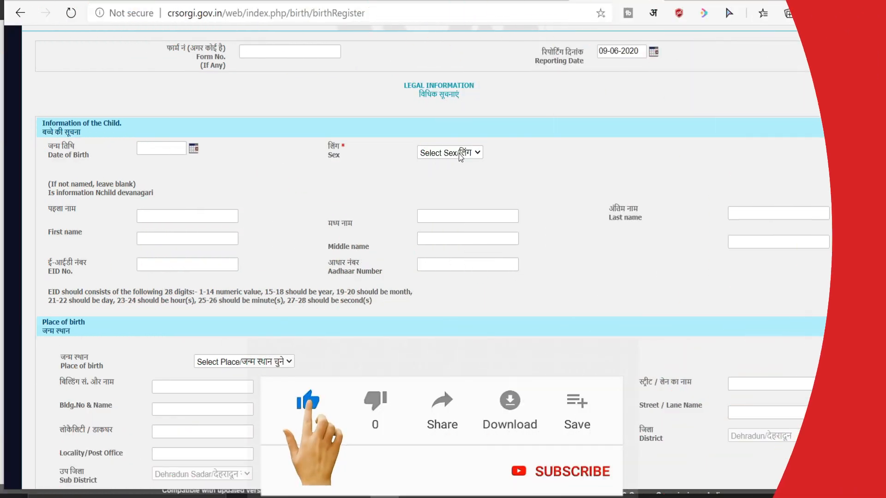
{"action": "left_click", "coordinate": [466, 152]}
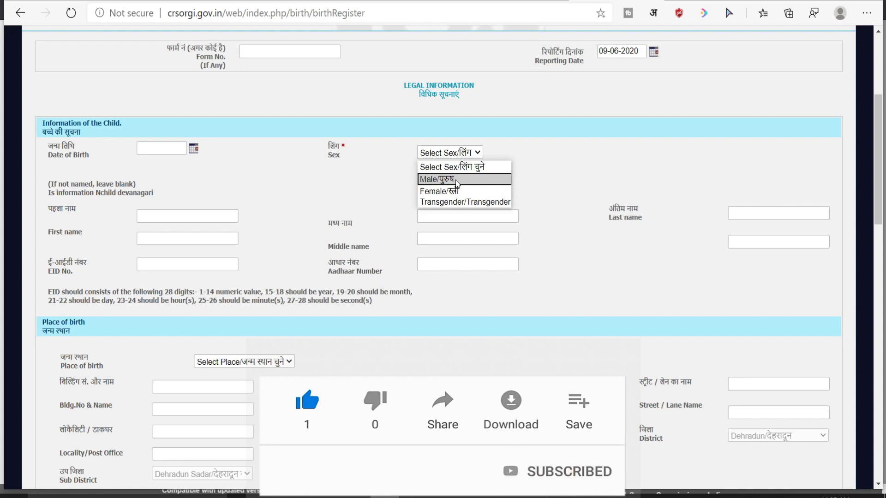
{"action": "left_click", "coordinate": [457, 180]}
Enter the child's first and middle names, retyping the first name.
{"action": "left_click", "coordinate": [172, 217]}
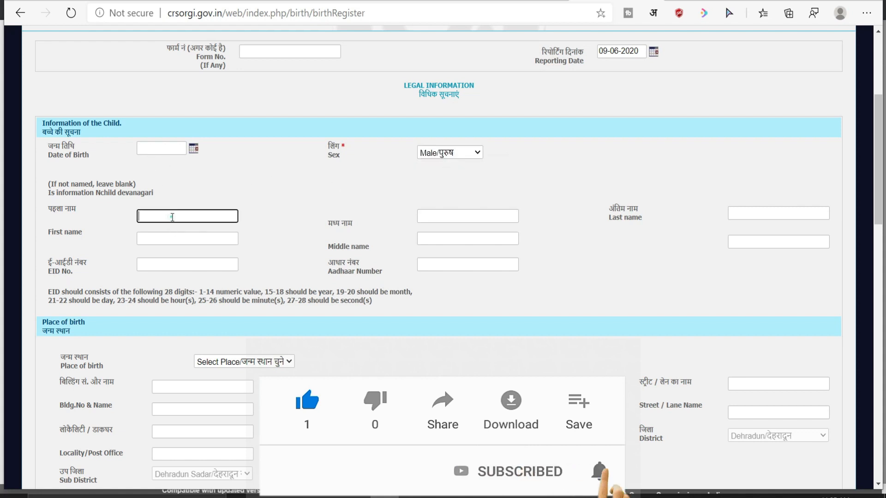
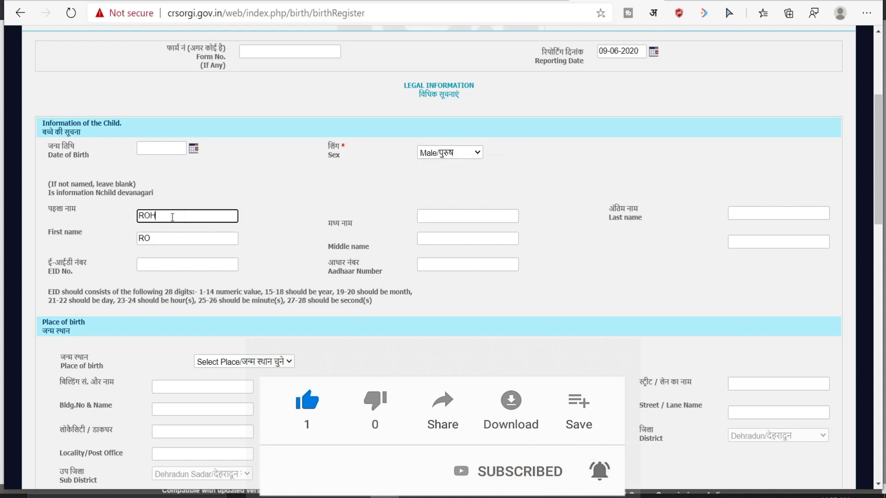
{"action": "left_click", "coordinate": [438, 214]}
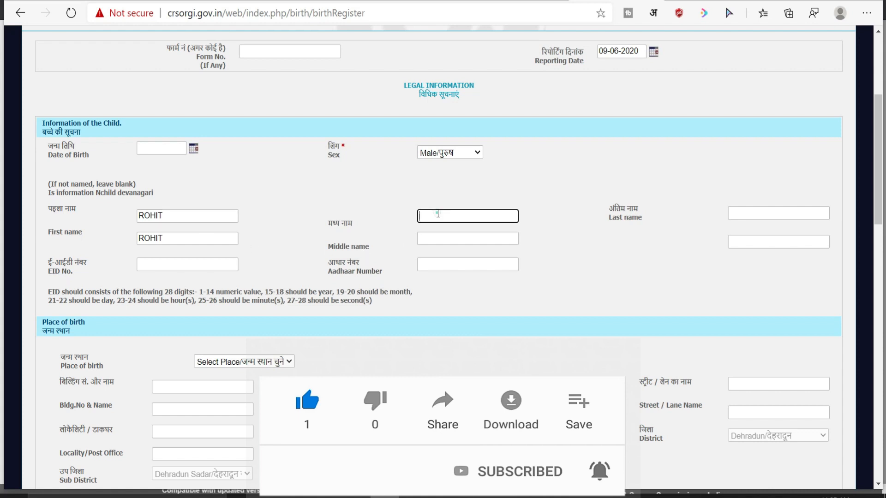
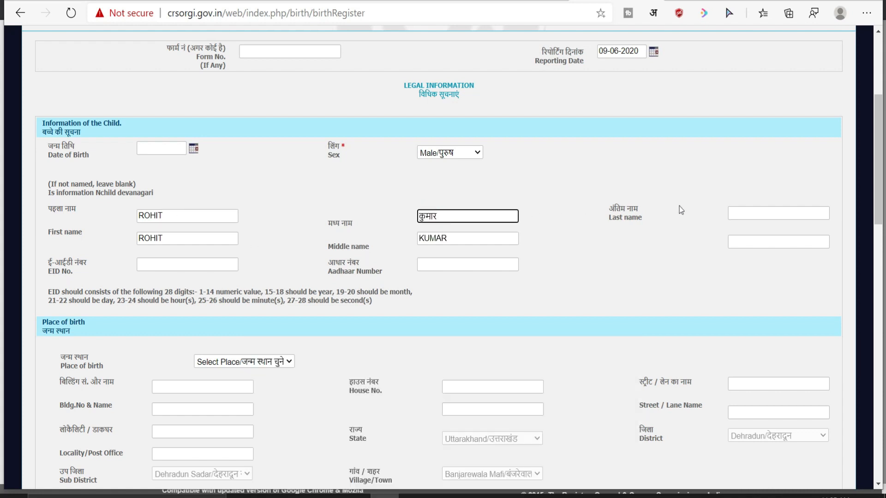
{"action": "left_click", "coordinate": [750, 212]}
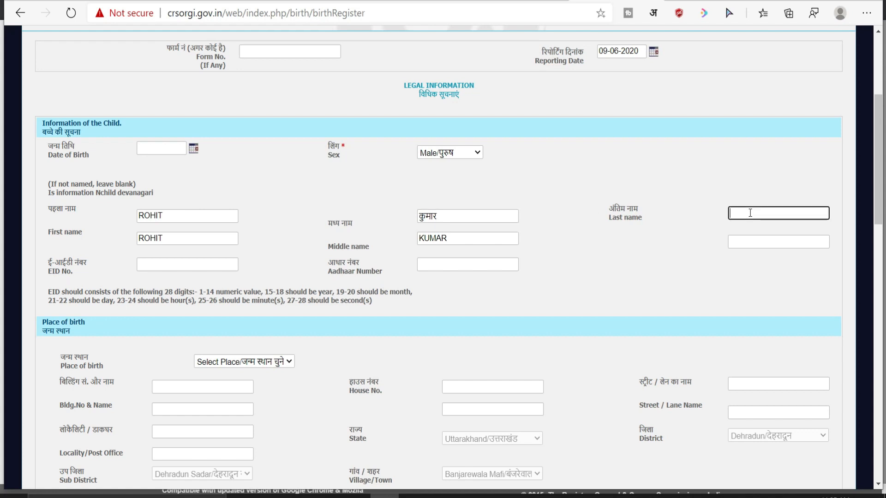
{"action": "left_click", "coordinate": [205, 220]}
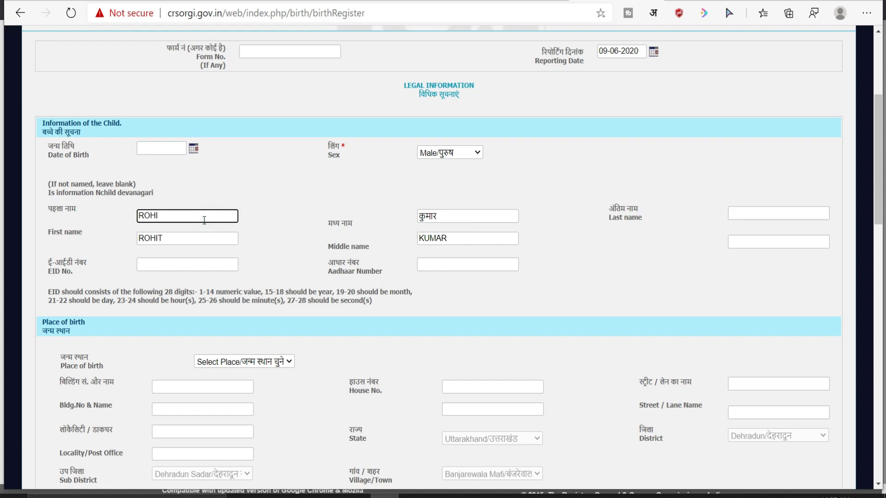
{"action": "key", "text": "BackSpace"}
{"action": "key", "text": "BackSpace"}
{"action": "key", "text": "BackSpace"}
{"action": "key", "text": "BackSpace"}
{"action": "key", "text": "Return"}
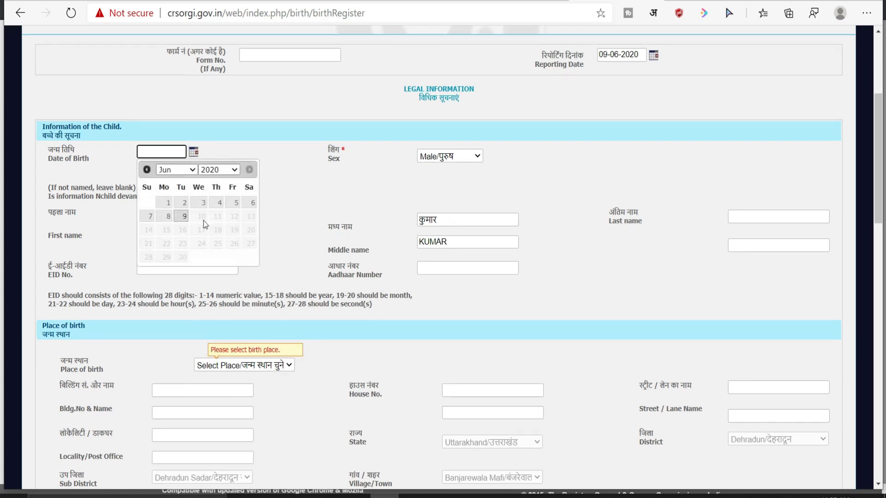
Dismiss the birth-date calendar, type the child's Aadhaar number and choose Others/अन्य as place of birth.
{"action": "left_click", "coordinate": [279, 218]}
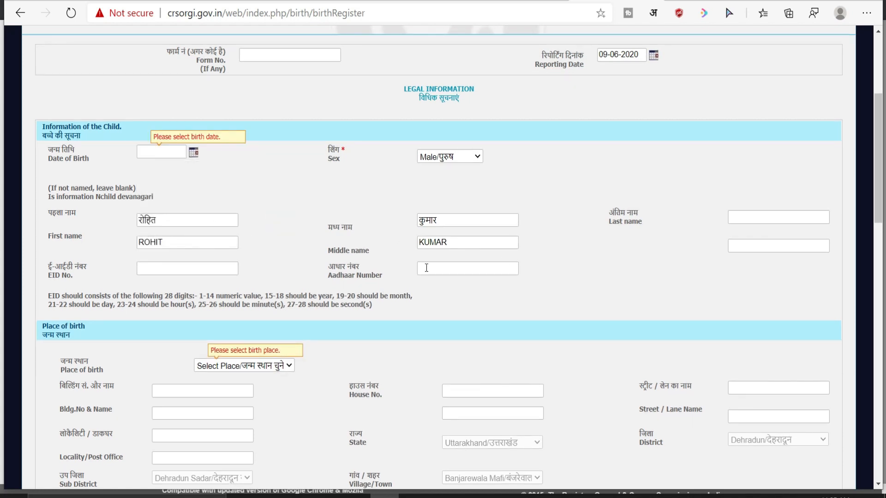
{"action": "scroll", "coordinate": [426, 268], "scroll_direction": "down", "scroll_amount": 2}
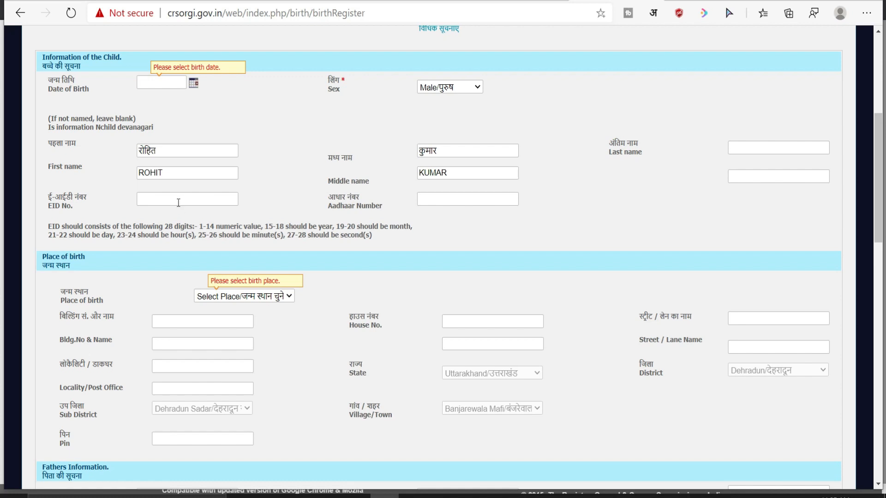
{"action": "left_click", "coordinate": [456, 200]}
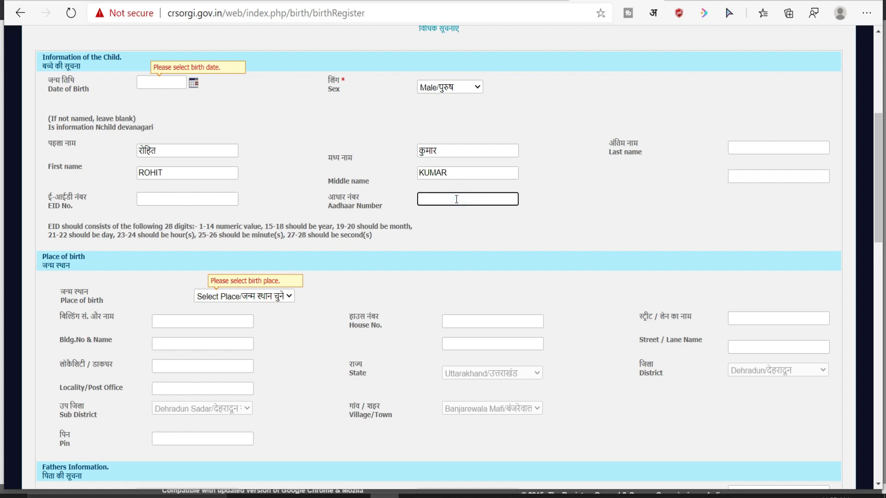
{"action": "left_click", "coordinate": [239, 299]}
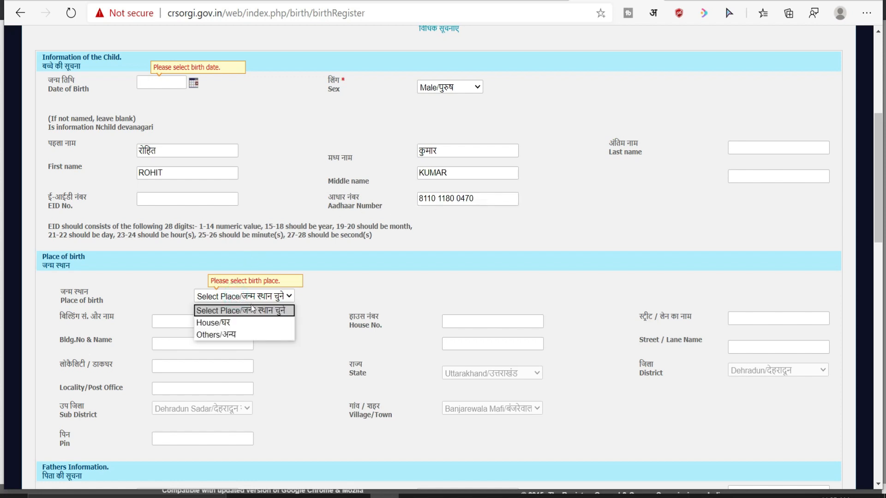
{"action": "left_click", "coordinate": [320, 296]}
{"action": "left_click", "coordinate": [270, 298]}
{"action": "left_click", "coordinate": [213, 336]}
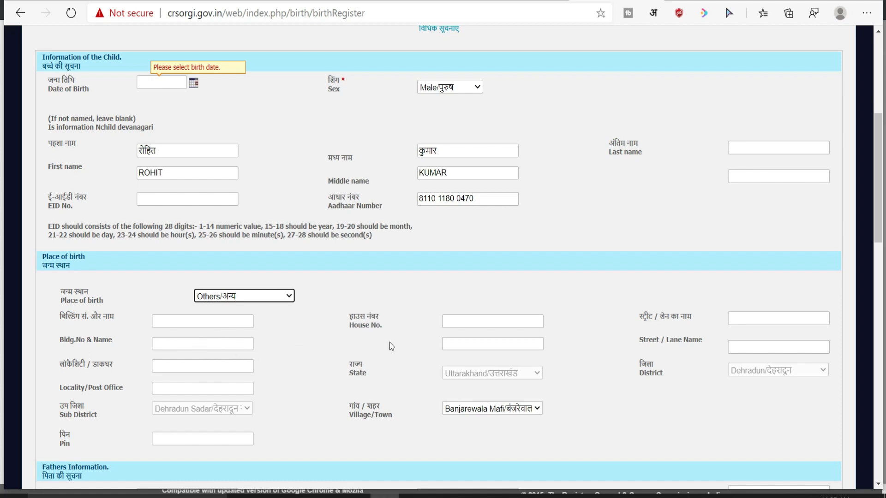
{"action": "scroll", "coordinate": [625, 369], "scroll_direction": "down", "scroll_amount": 3}
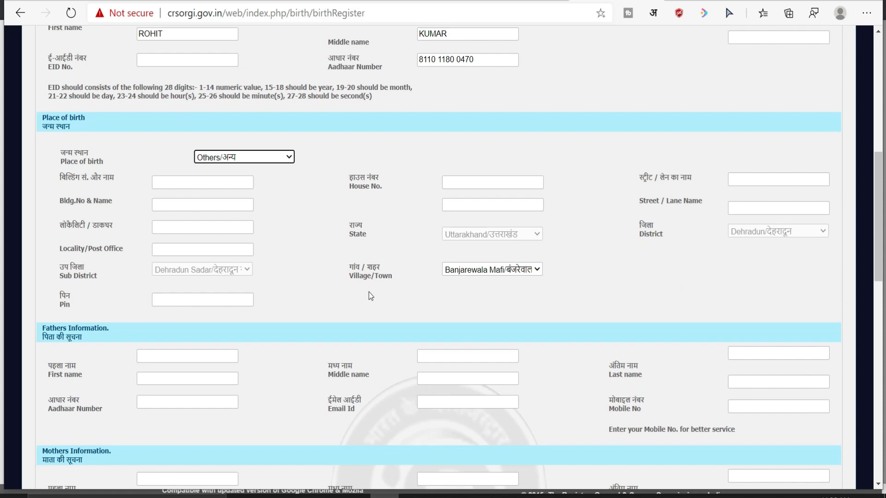
{"action": "left_click", "coordinate": [185, 300]}
{"action": "scroll", "coordinate": [295, 281], "scroll_direction": "down", "scroll_amount": 3}
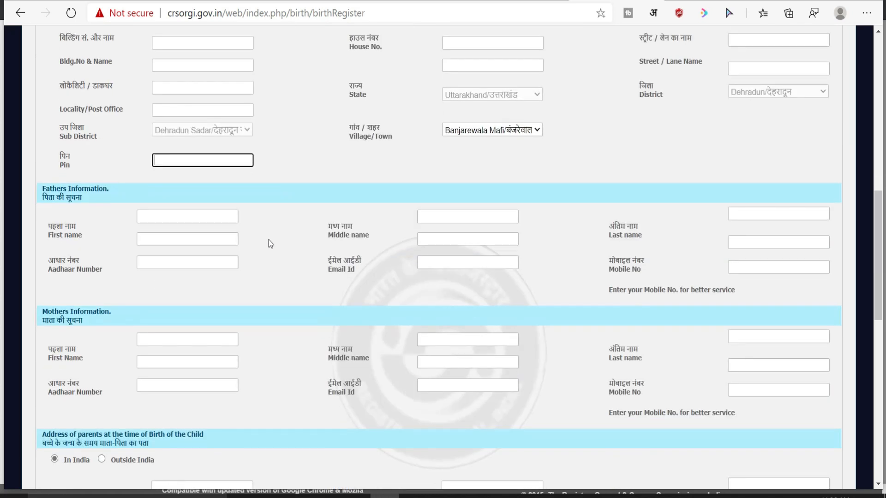
{"action": "left_click", "coordinate": [168, 222]}
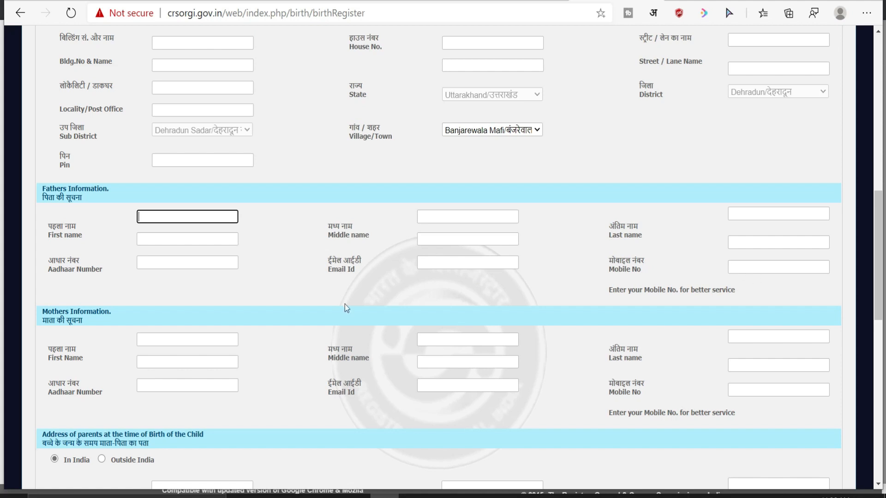
{"action": "scroll", "coordinate": [345, 304], "scroll_direction": "down", "scroll_amount": 1}
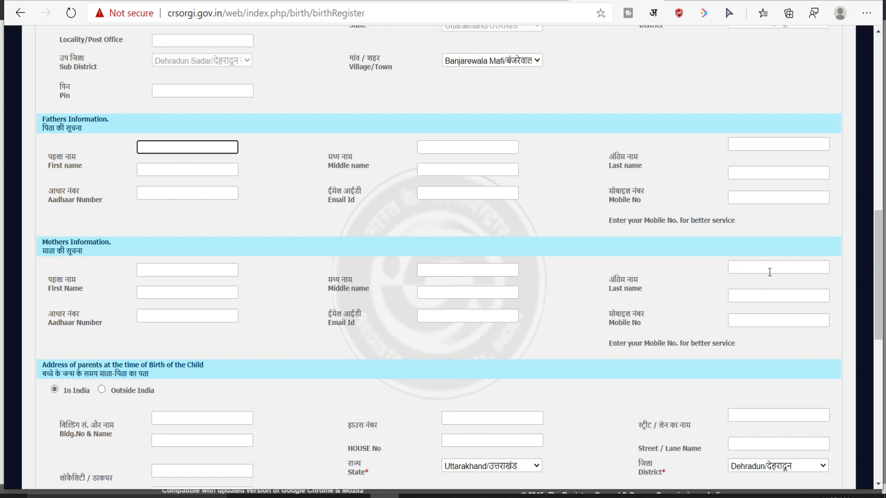
{"action": "scroll", "coordinate": [208, 322], "scroll_direction": "down", "scroll_amount": 3}
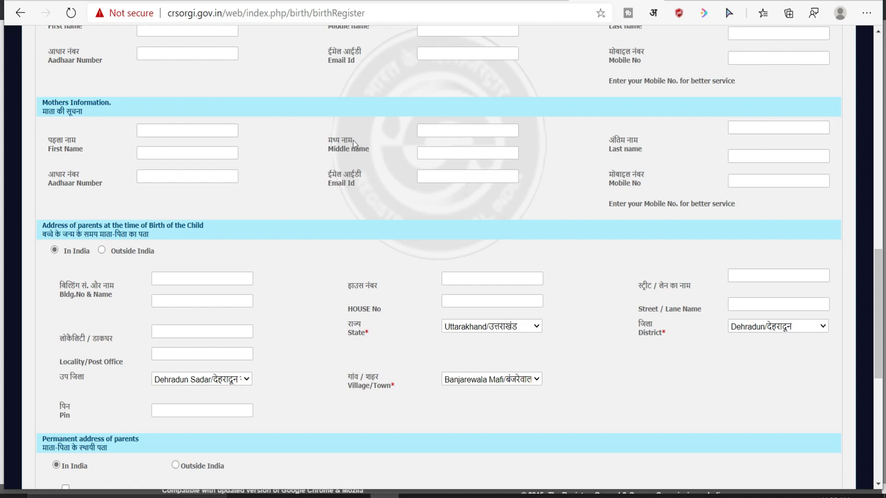
{"action": "scroll", "coordinate": [180, 240], "scroll_direction": "down", "scroll_amount": 2}
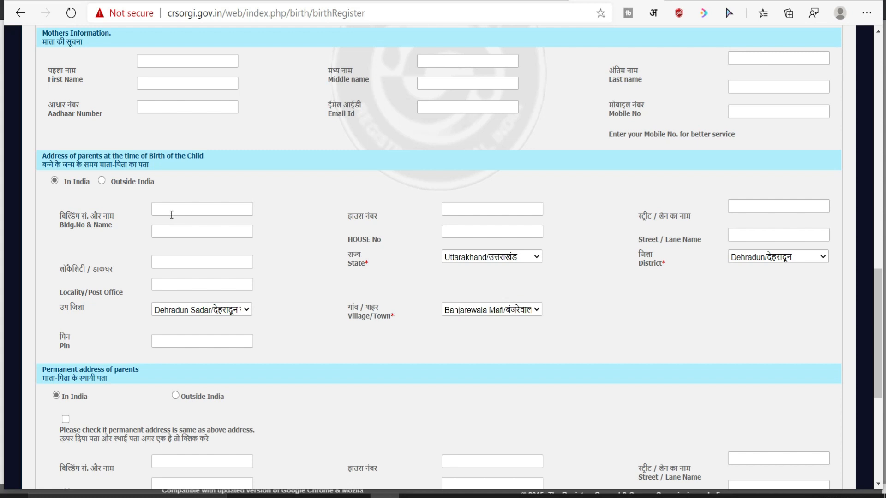
Keep the parents' permanent address In India with State Uttarakhand.
{"action": "scroll", "coordinate": [184, 244], "scroll_direction": "down", "scroll_amount": 3}
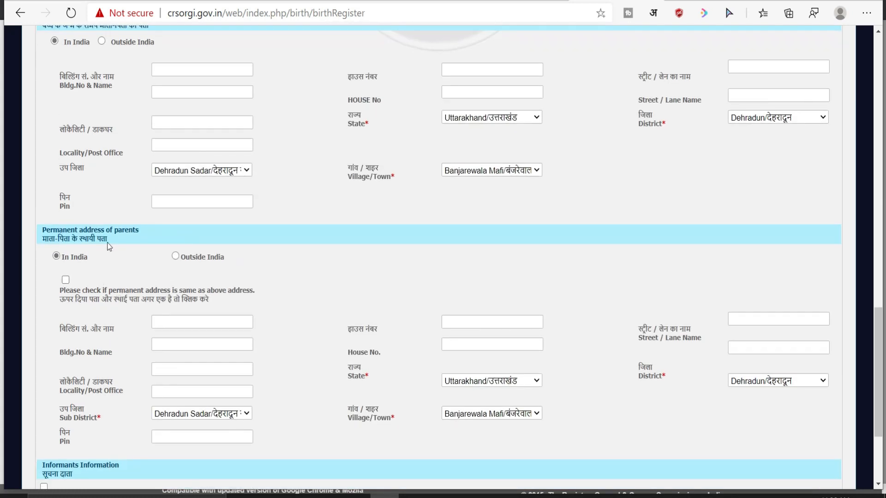
{"action": "left_click_drag", "start_coordinate": [112, 240], "coordinate": [41, 240]}
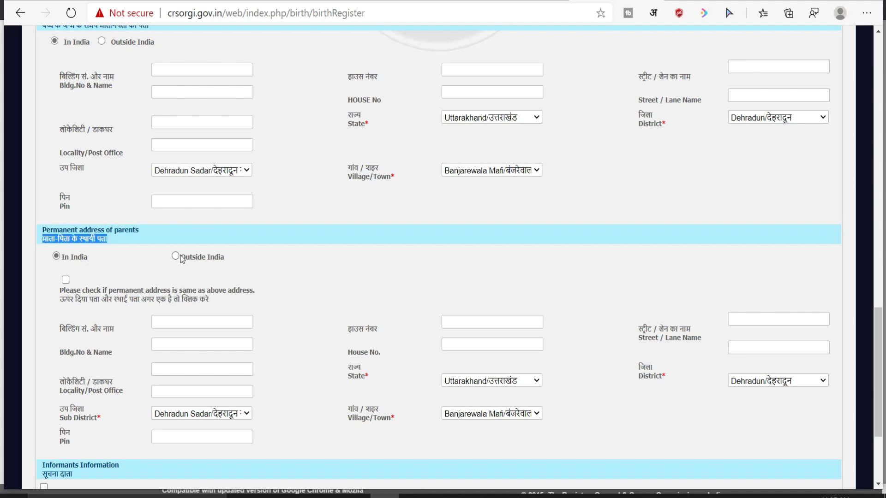
{"action": "scroll", "coordinate": [233, 275], "scroll_direction": "down", "scroll_amount": 3}
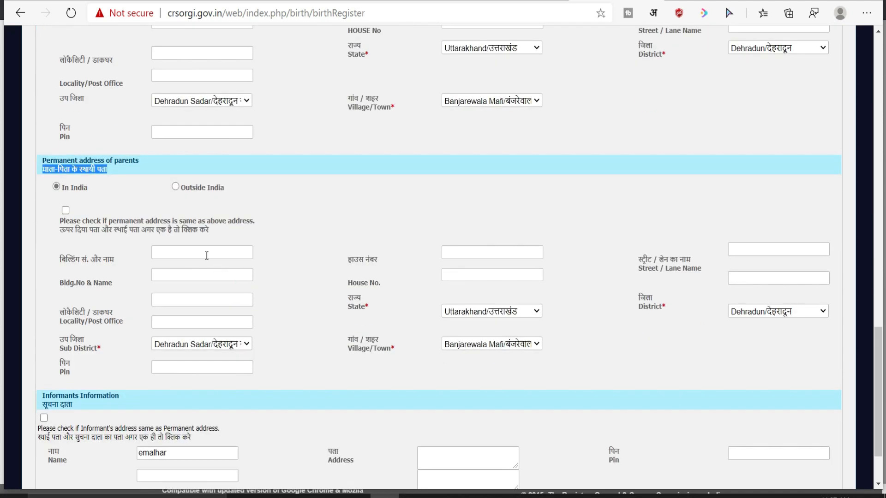
{"action": "left_click", "coordinate": [176, 186]}
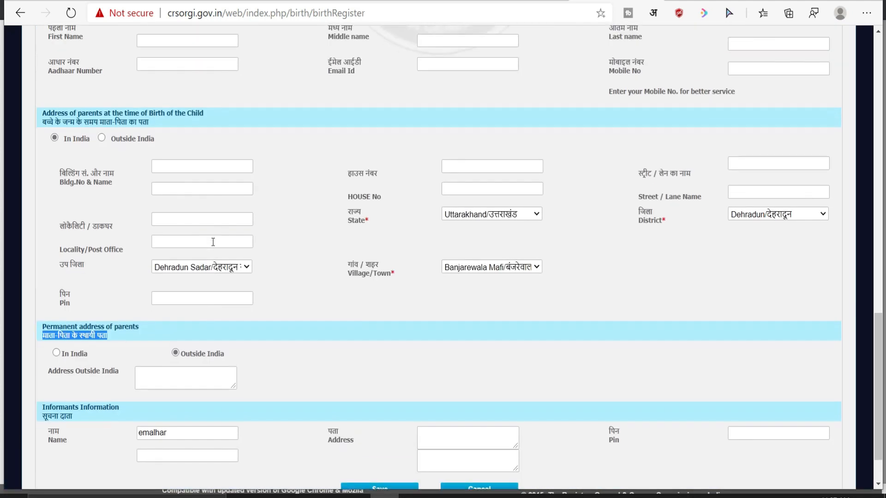
{"action": "scroll", "coordinate": [179, 380], "scroll_direction": "down", "scroll_amount": 3}
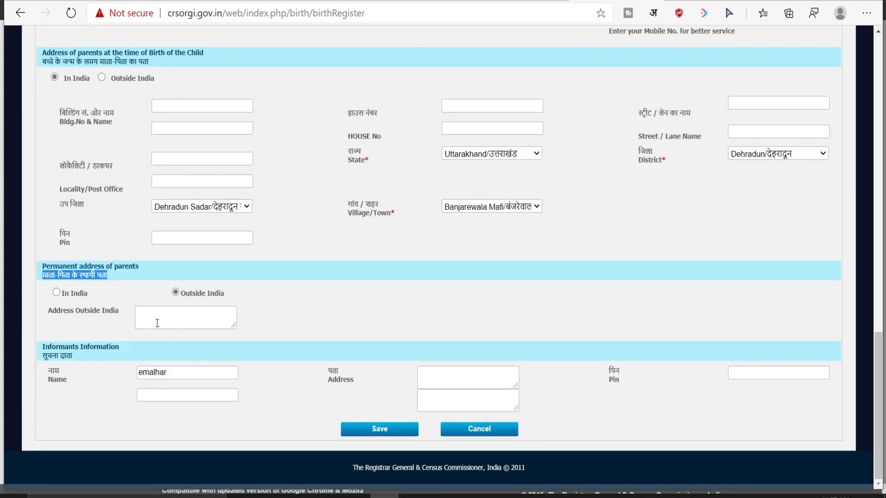
{"action": "left_click", "coordinate": [57, 294]}
{"action": "scroll", "coordinate": [267, 371], "scroll_direction": "down", "scroll_amount": 5}
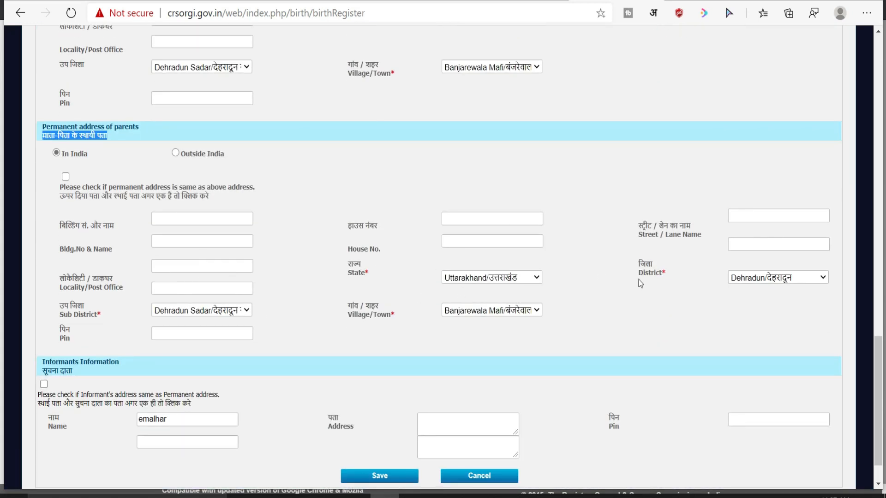
{"action": "left_click", "coordinate": [520, 278]}
{"action": "scroll", "coordinate": [532, 237], "scroll_direction": "up", "scroll_amount": 2}
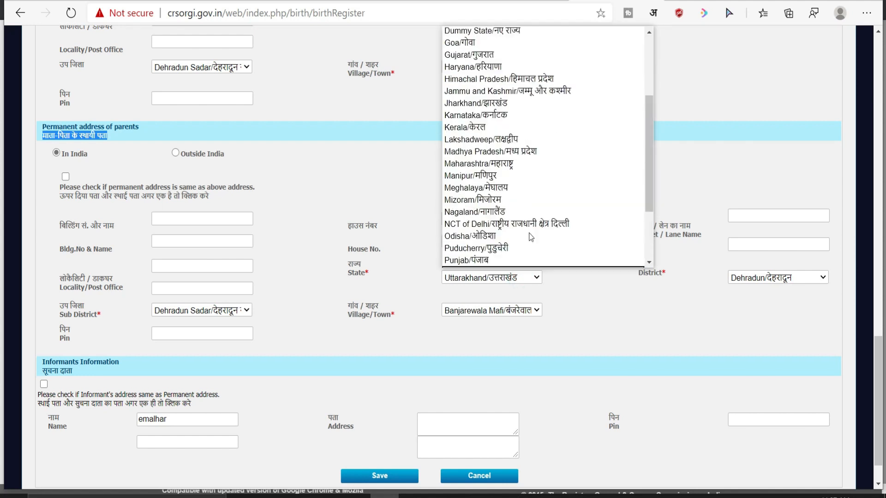
{"action": "scroll", "coordinate": [531, 237], "scroll_direction": "up", "scroll_amount": 1}
{"action": "left_click", "coordinate": [309, 285]}
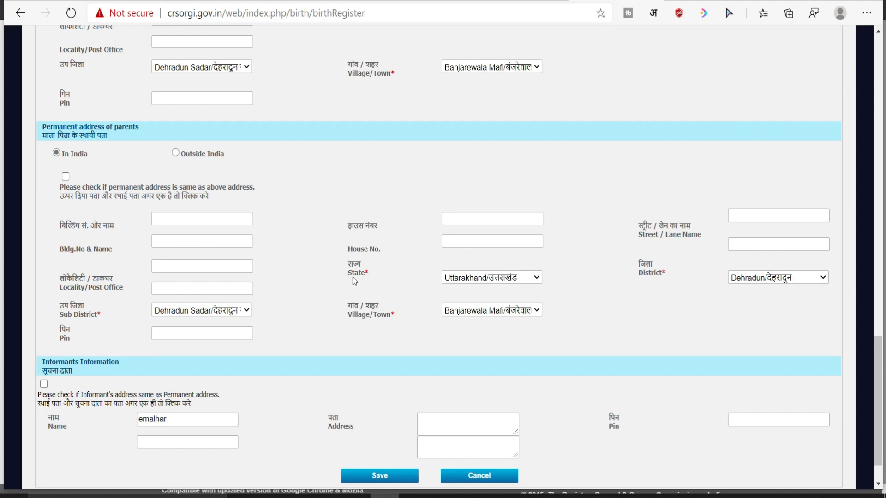
Tick 'Informant's address same as Permanent address' to copy the address over.
{"action": "scroll", "coordinate": [376, 282], "scroll_direction": "down", "scroll_amount": 1}
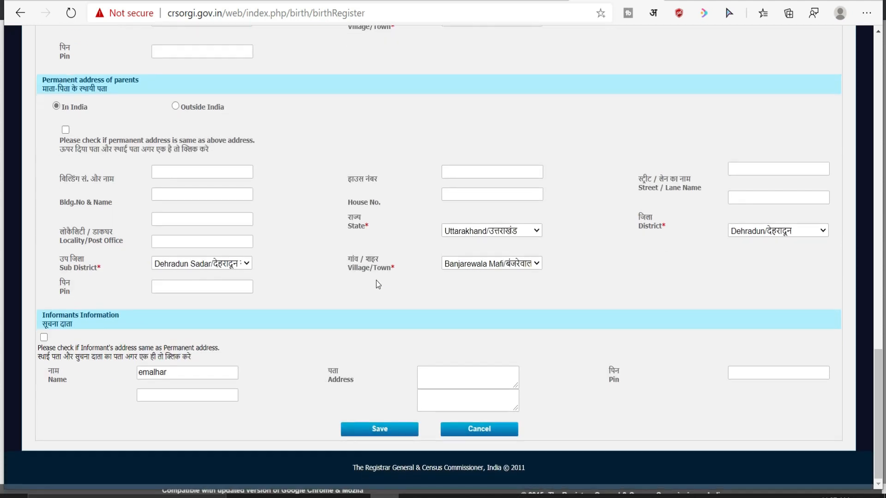
{"action": "left_click", "coordinate": [44, 338]}
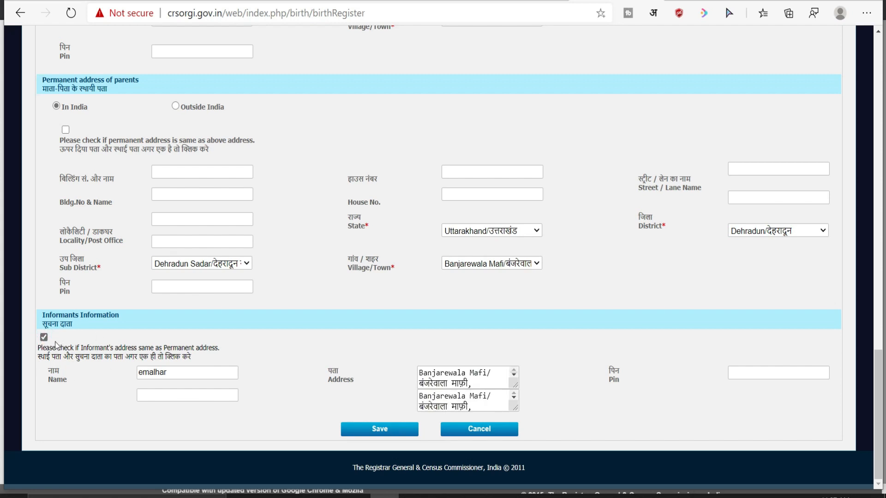
{"action": "scroll", "coordinate": [54, 345], "scroll_direction": "up", "scroll_amount": 5}
{"action": "scroll", "coordinate": [55, 351], "scroll_direction": "left", "scroll_amount": 1}
{"action": "scroll", "coordinate": [144, 386], "scroll_direction": "up", "scroll_amount": 2}
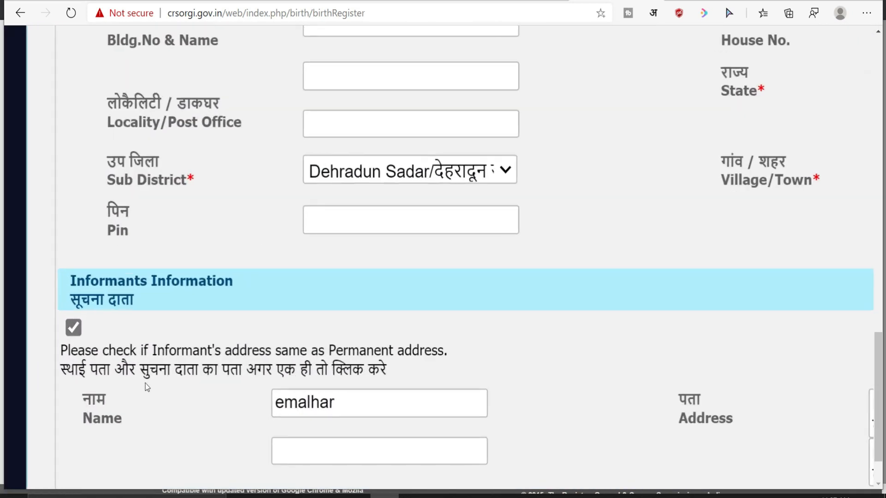
{"action": "scroll", "coordinate": [388, 389], "scroll_direction": "down", "scroll_amount": 1}
{"action": "scroll", "coordinate": [386, 386], "scroll_direction": "down", "scroll_amount": 4}
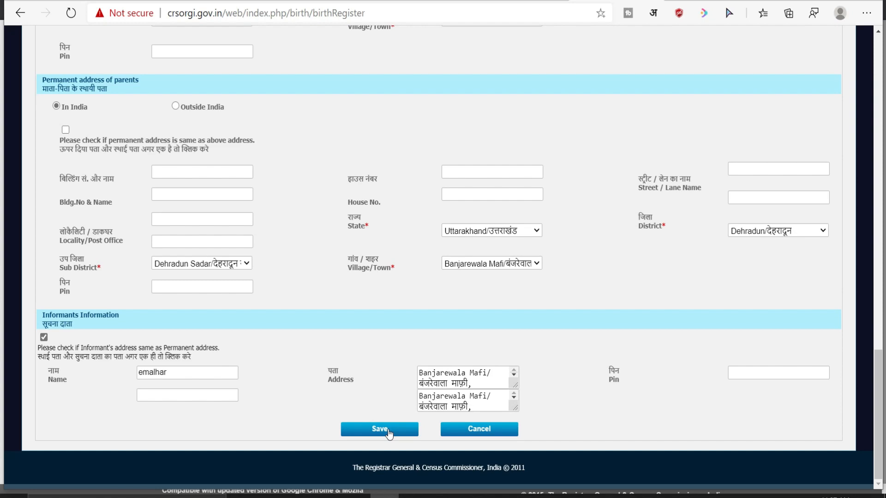
{"action": "scroll", "coordinate": [518, 289], "scroll_direction": "up", "scroll_amount": 9}
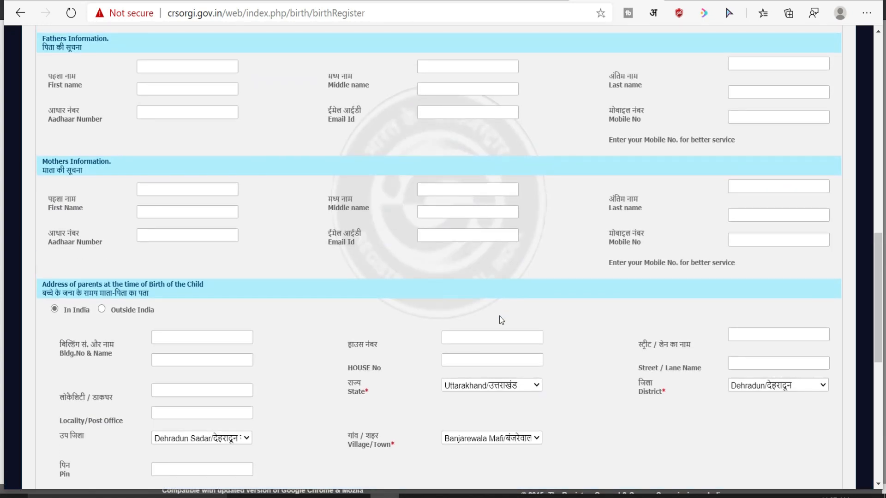
{"action": "scroll", "coordinate": [499, 316], "scroll_direction": "up", "scroll_amount": 11}
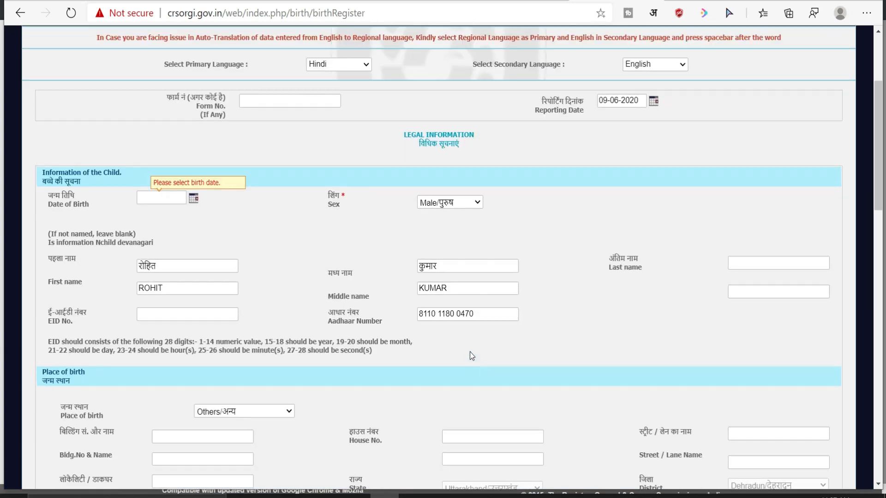
{"action": "scroll", "coordinate": [469, 352], "scroll_direction": "up", "scroll_amount": 3}
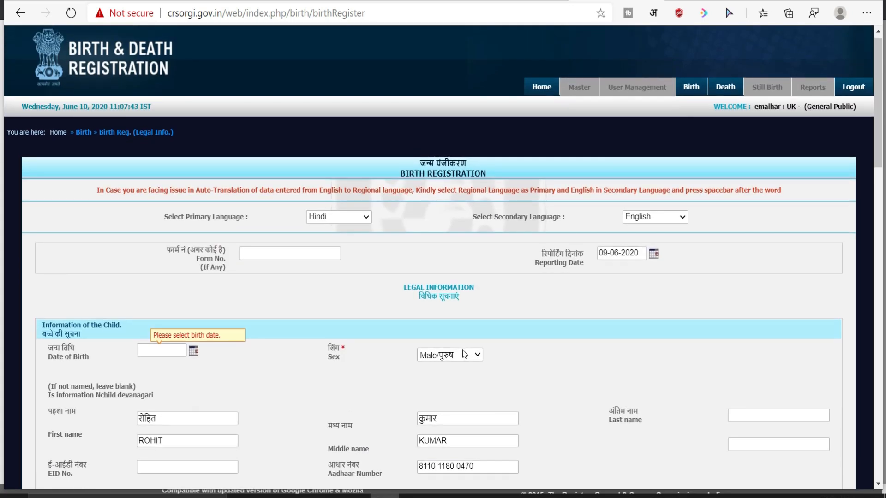
{"action": "scroll", "coordinate": [464, 355], "scroll_direction": "down", "scroll_amount": 2}
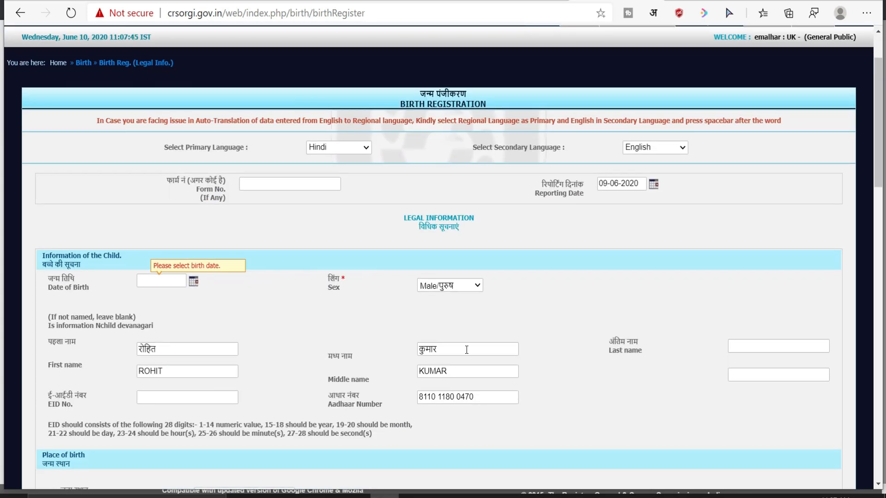
{"action": "scroll", "coordinate": [467, 350], "scroll_direction": "down", "scroll_amount": 2}
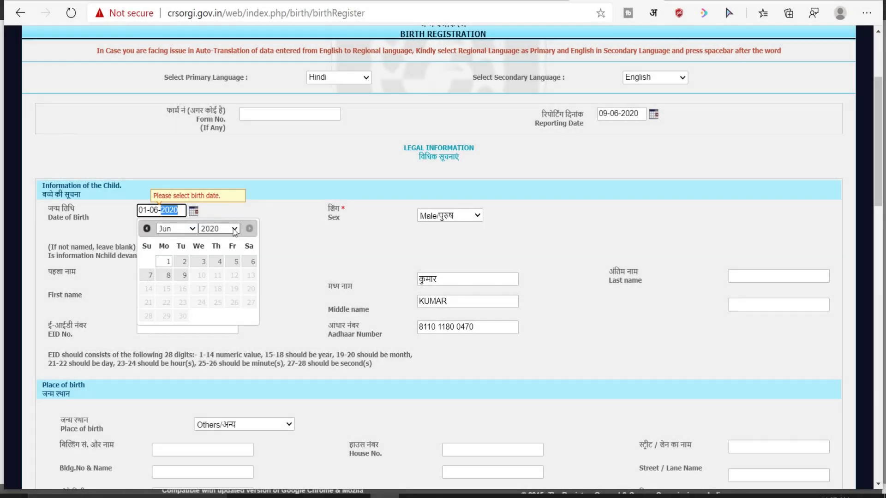
{"action": "left_click", "coordinate": [193, 212]}
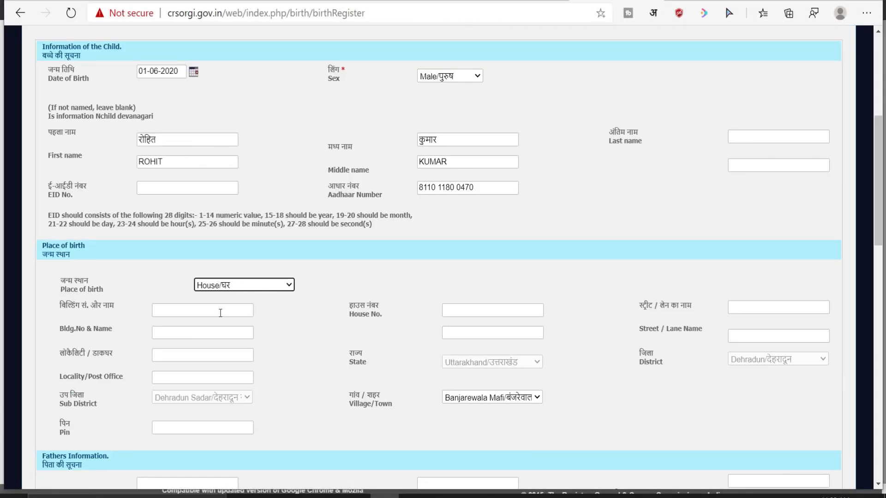
{"action": "left_click", "coordinate": [213, 311]}
{"action": "type", "text": "546"}
{"action": "left_click", "coordinate": [479, 312]}
{"action": "type", "text": "64"}
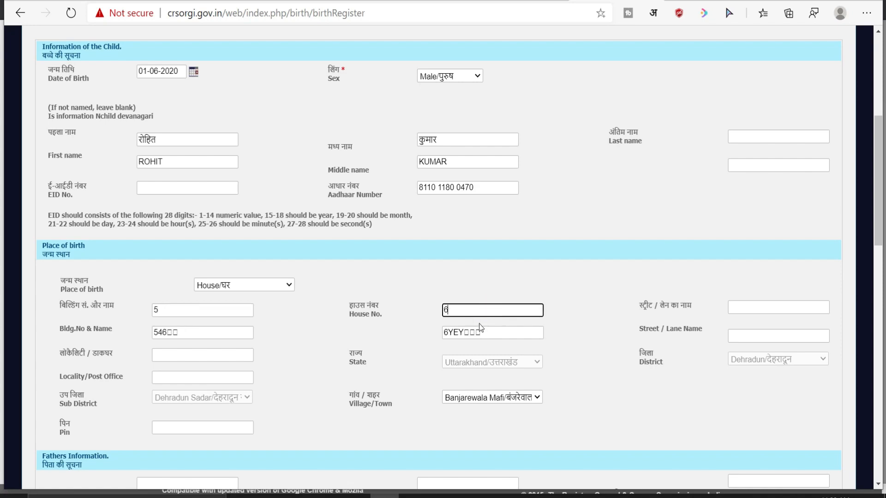
{"action": "left_click", "coordinate": [775, 307]}
{"action": "type", "text": "1"}
{"action": "scroll", "coordinate": [522, 346], "scroll_direction": "down", "scroll_amount": 3}
{"action": "left_click", "coordinate": [191, 289]}
{"action": "type", "text": "248001"}
Enter the father's first and middle names and submit the legal information.
{"action": "left_click", "coordinate": [160, 348]}
{"action": "type", "text": "BK"}
{"action": "key", "text": "BackSpace"}
{"action": "type", "text": "P"}
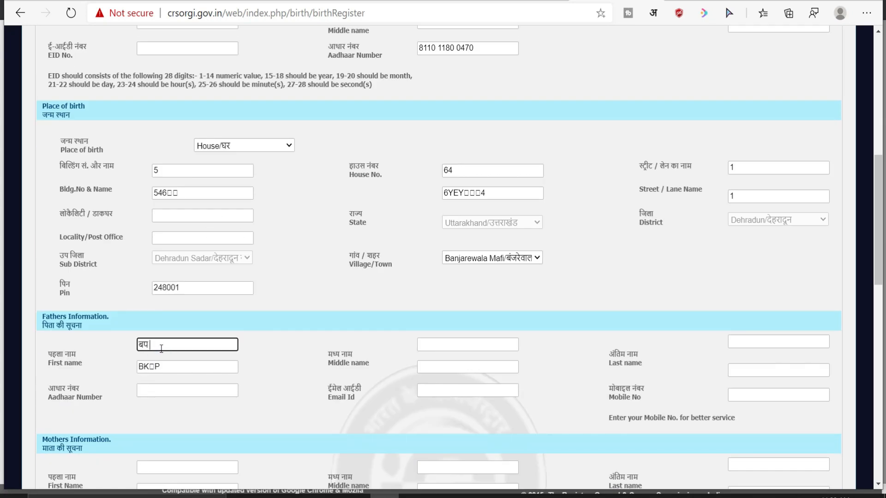
{"action": "left_click", "coordinate": [440, 347]}
{"action": "double_click", "coordinate": [162, 348]}
{"action": "type", "text": "BIPI"}
{"action": "key", "text": "Return"}
{"action": "key", "text": "Return"}
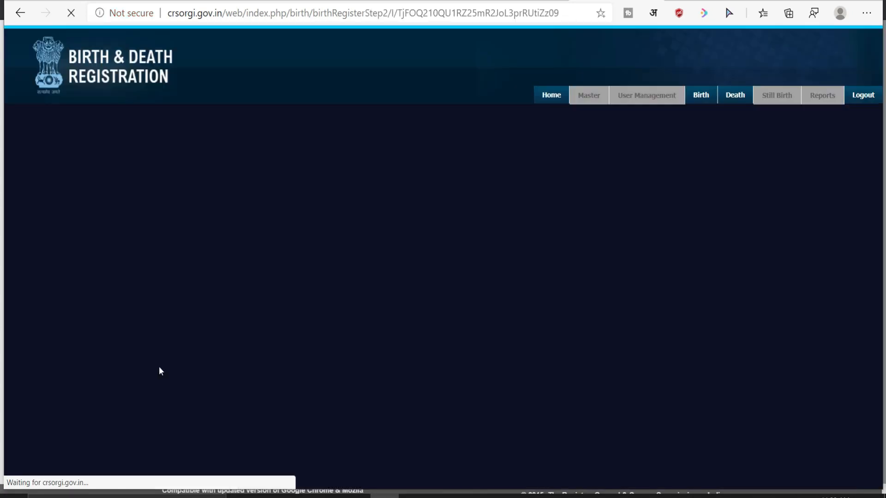
Set religion Hindu, parents' education and occupation, and traditional birth attendant at delivery.
{"action": "scroll", "coordinate": [272, 270], "scroll_direction": "down", "scroll_amount": 2}
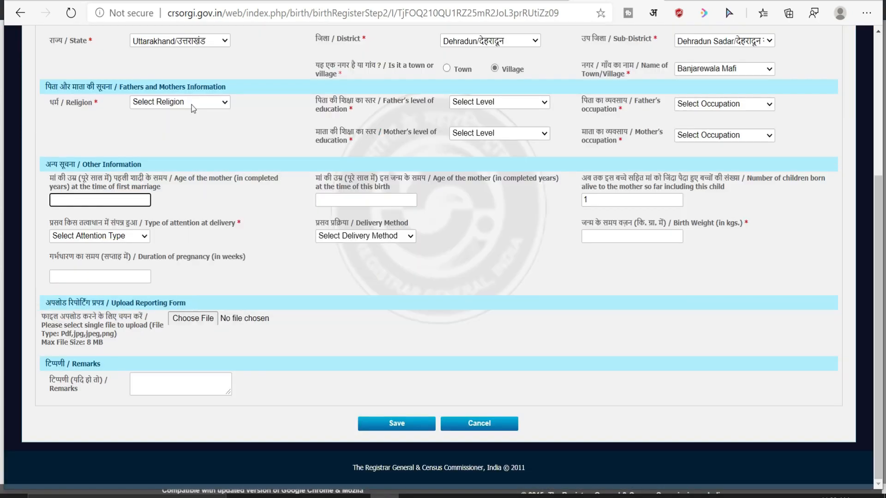
{"action": "left_click", "coordinate": [192, 102]}
{"action": "left_click", "coordinate": [185, 133]}
{"action": "left_click", "coordinate": [503, 102]}
{"action": "left_click", "coordinate": [503, 127]}
{"action": "scroll", "coordinate": [646, 129], "scroll_direction": "up", "scroll_amount": 1}
{"action": "left_click", "coordinate": [503, 173]}
{"action": "left_click", "coordinate": [536, 270]}
{"action": "left_click", "coordinate": [501, 266]}
{"action": "left_click", "coordinate": [500, 203]}
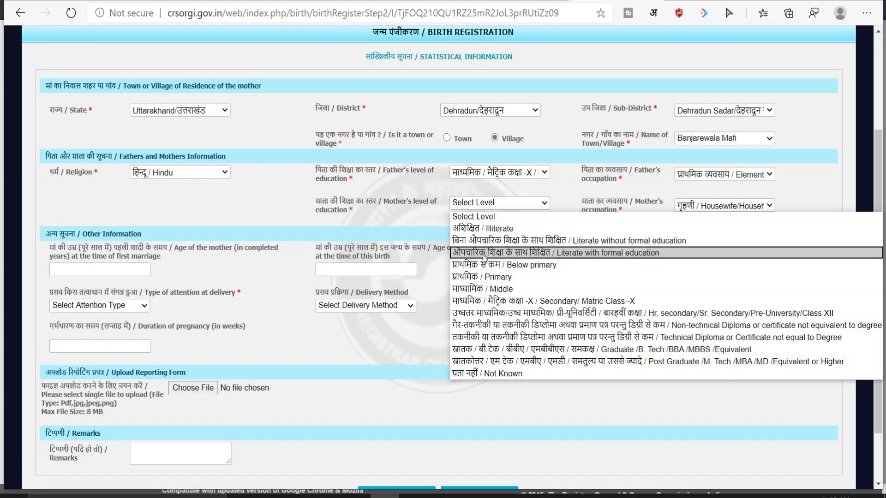
{"action": "left_click", "coordinate": [489, 287]}
{"action": "scroll", "coordinate": [443, 216], "scroll_direction": "up", "scroll_amount": 3}
{"action": "scroll", "coordinate": [443, 216], "scroll_direction": "down", "scroll_amount": 4}
{"action": "left_click", "coordinate": [99, 236]}
{"action": "left_click", "coordinate": [120, 284]}
Enter mother's age 28, birth weight 7, Normal delivery and pregnancy duration 9.
{"action": "left_click", "coordinate": [366, 200]}
{"action": "type", "text": "28"}
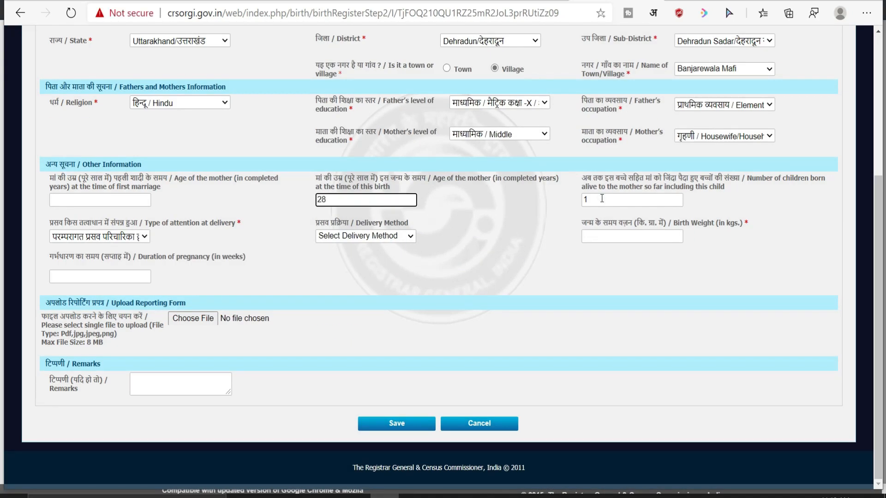
{"action": "left_click", "coordinate": [610, 236]}
{"action": "type", "text": "7"}
{"action": "left_click", "coordinate": [360, 236]}
{"action": "left_click", "coordinate": [353, 260]}
{"action": "left_click", "coordinate": [100, 277]}
{"action": "type", "text": "9"}
Correct the birth weight to 5 kg and the pregnancy duration to 28 weeks.
{"action": "scroll", "coordinate": [604, 295], "scroll_direction": "up", "scroll_amount": 1}
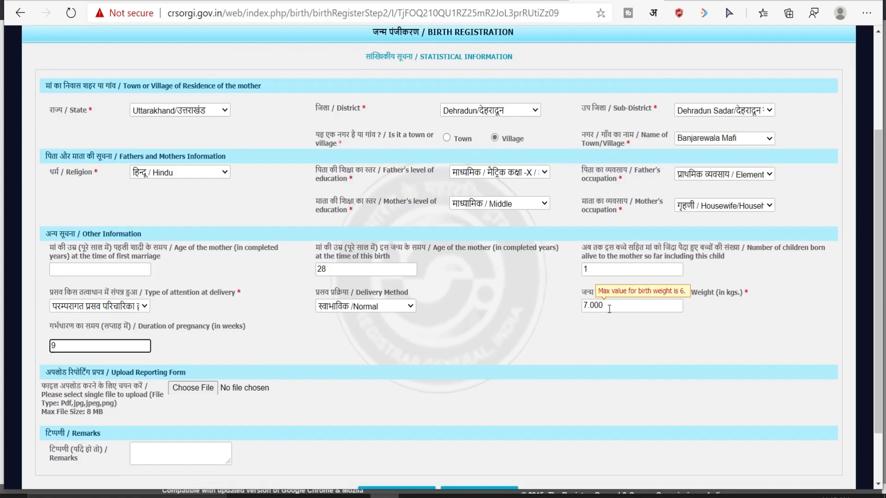
{"action": "left_click", "coordinate": [588, 306]}
{"action": "key", "text": "BackSpace"}
{"action": "type", "text": "5"}
{"action": "left_click", "coordinate": [89, 347]}
{"action": "key", "text": "BackSpace"}
{"action": "type", "text": "28"}
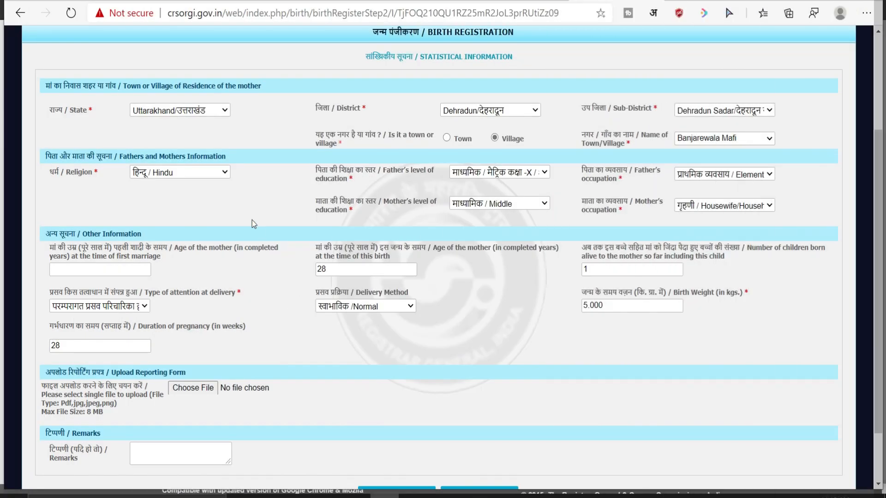
{"action": "scroll", "coordinate": [252, 220], "scroll_direction": "up", "scroll_amount": 3}
{"action": "scroll", "coordinate": [247, 214], "scroll_direction": "down", "scroll_amount": 4}
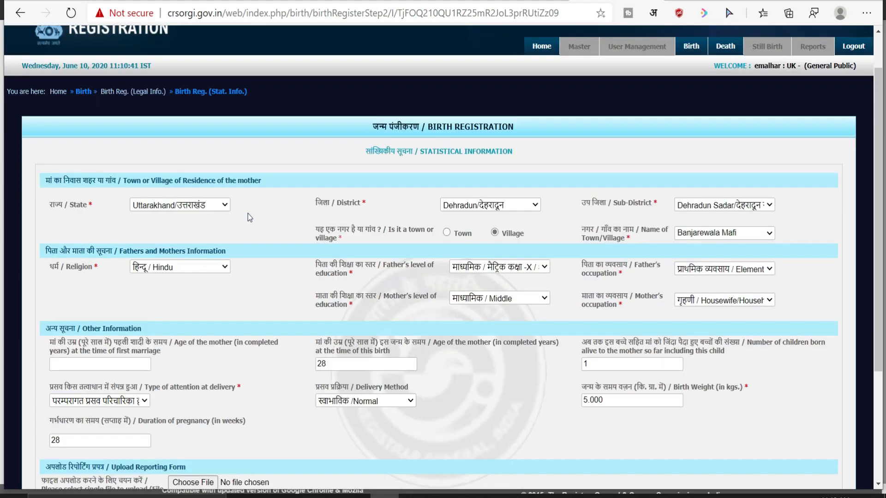
{"action": "scroll", "coordinate": [295, 306], "scroll_direction": "up", "scroll_amount": 3}
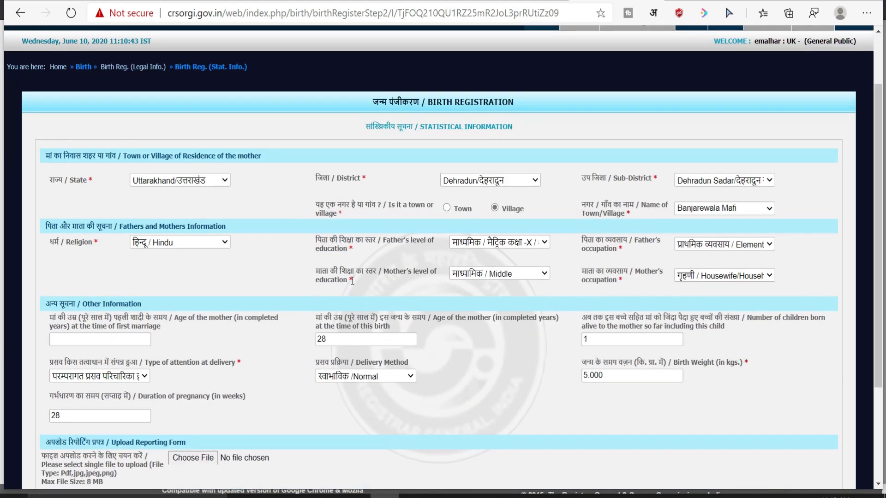
{"action": "scroll", "coordinate": [343, 292], "scroll_direction": "down", "scroll_amount": 5}
{"action": "scroll", "coordinate": [339, 296], "scroll_direction": "up", "scroll_amount": 6}
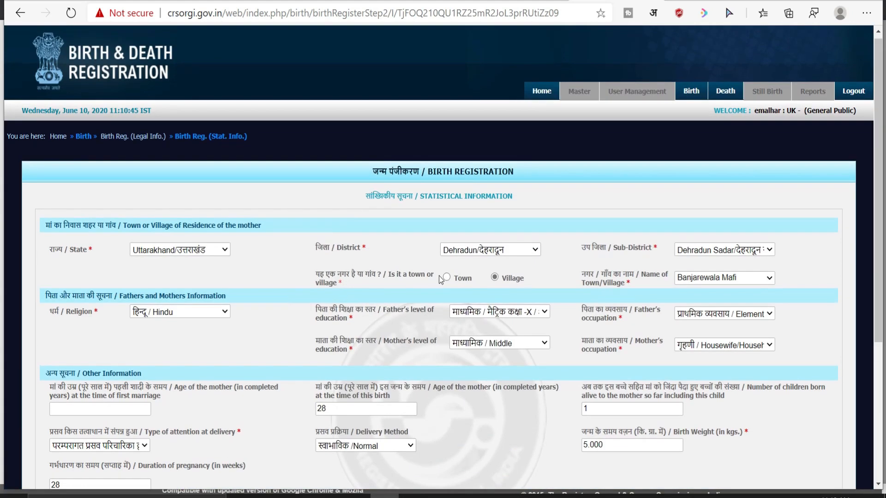
{"action": "scroll", "coordinate": [303, 301], "scroll_direction": "down", "scroll_amount": 1}
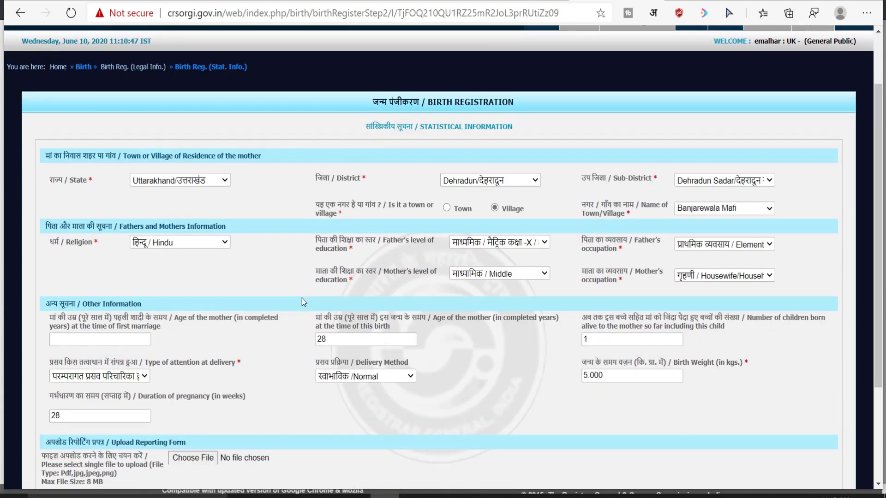
{"action": "scroll", "coordinate": [303, 302], "scroll_direction": "down", "scroll_amount": 2}
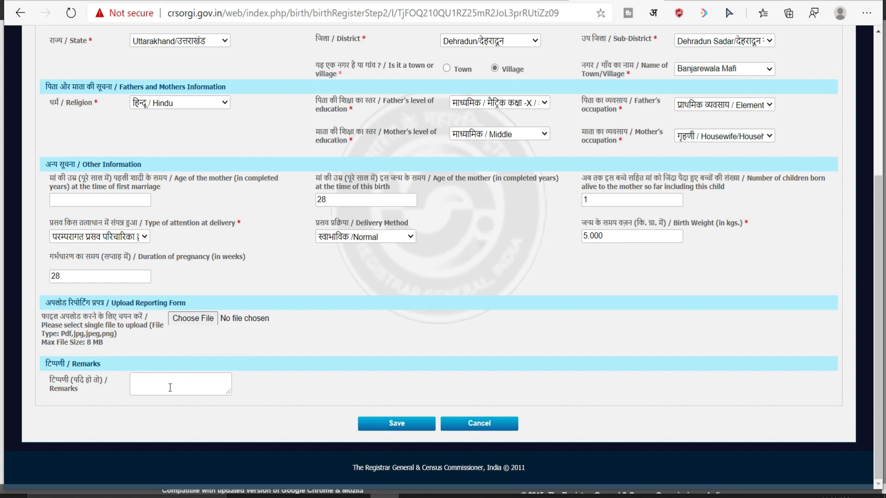
Save the statistical information, accepting both confirmation prompts.
{"action": "left_click", "coordinate": [383, 424]}
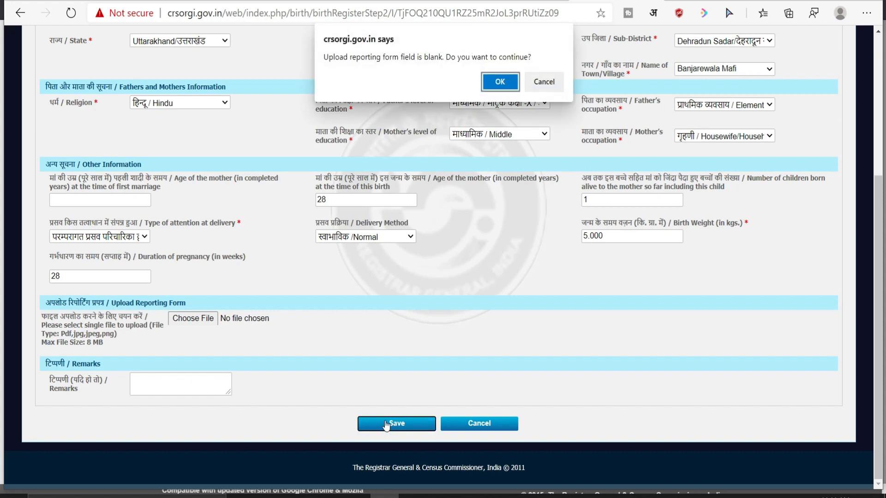
{"action": "left_click", "coordinate": [500, 82]}
{"action": "left_click", "coordinate": [500, 127]}
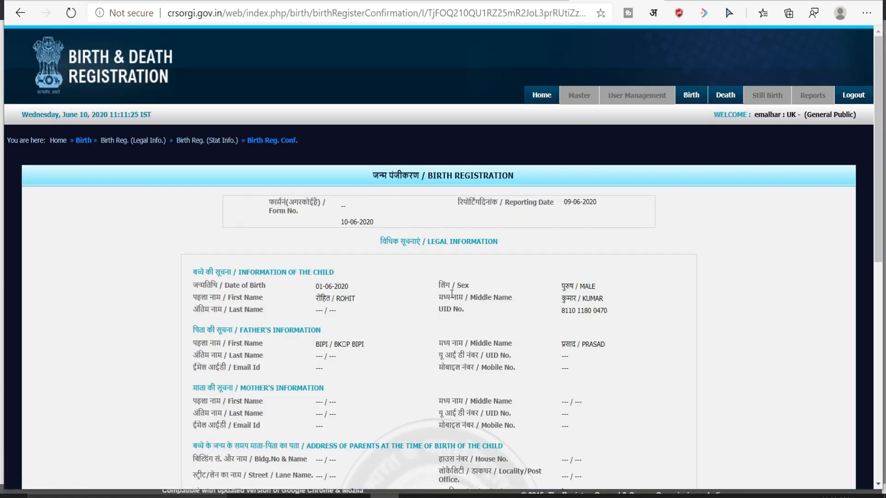
Submit the birth registration from the confirmation page.
{"action": "scroll", "coordinate": [451, 299], "scroll_direction": "down", "scroll_amount": 9}
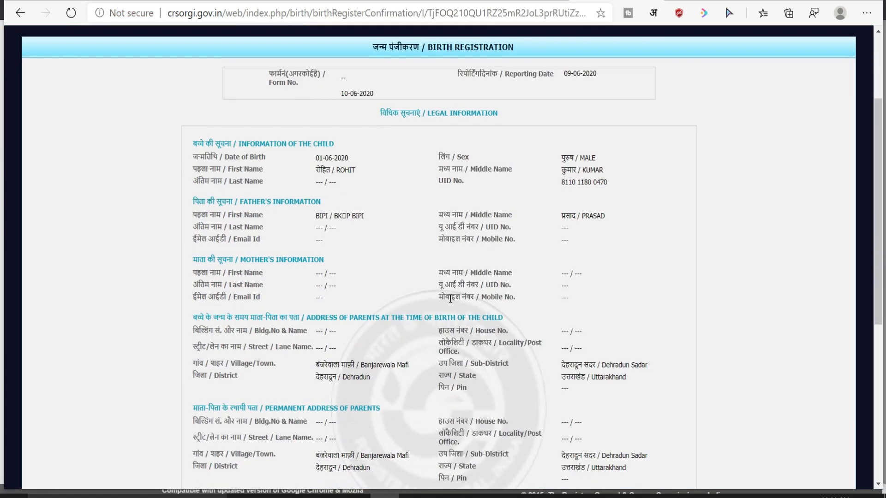
{"action": "scroll", "coordinate": [450, 299], "scroll_direction": "down", "scroll_amount": 1}
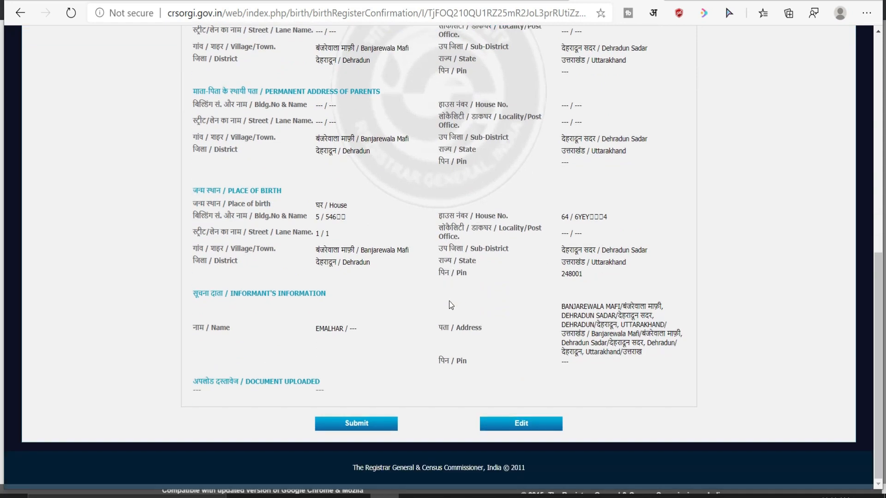
{"action": "left_click", "coordinate": [365, 429]}
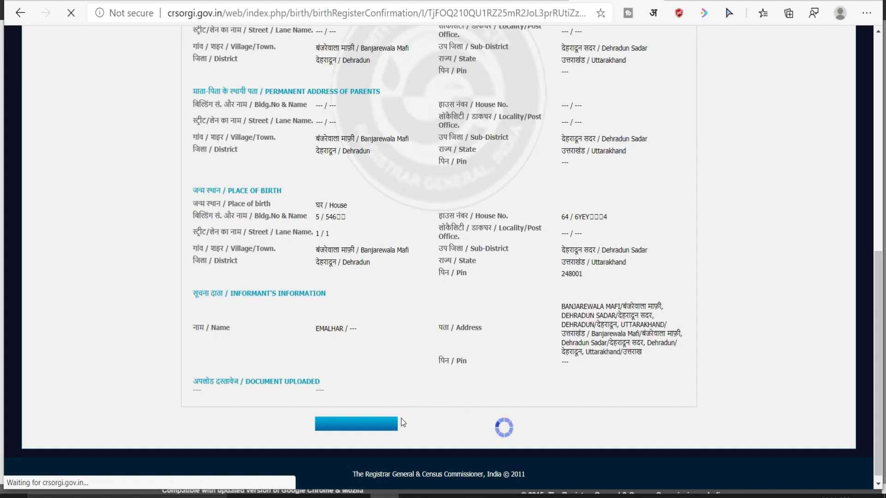
{"action": "scroll", "coordinate": [398, 360], "scroll_direction": "up", "scroll_amount": 5}
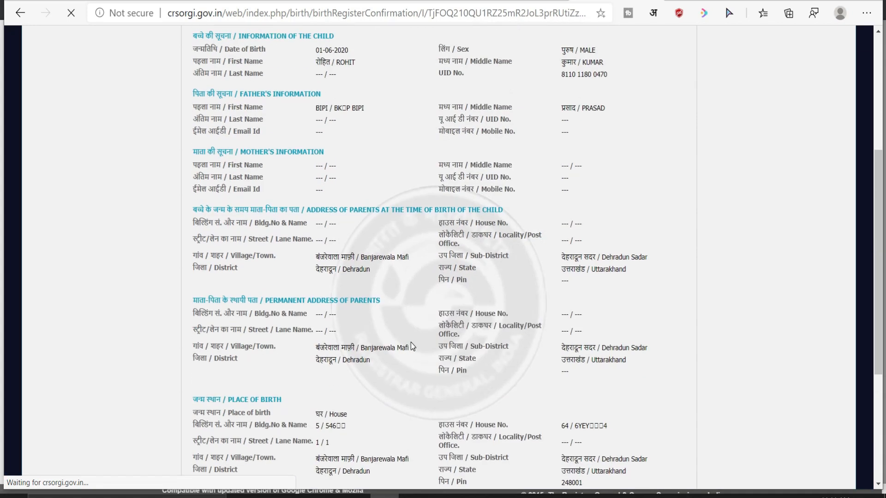
{"action": "scroll", "coordinate": [410, 342], "scroll_direction": "down", "scroll_amount": 5}
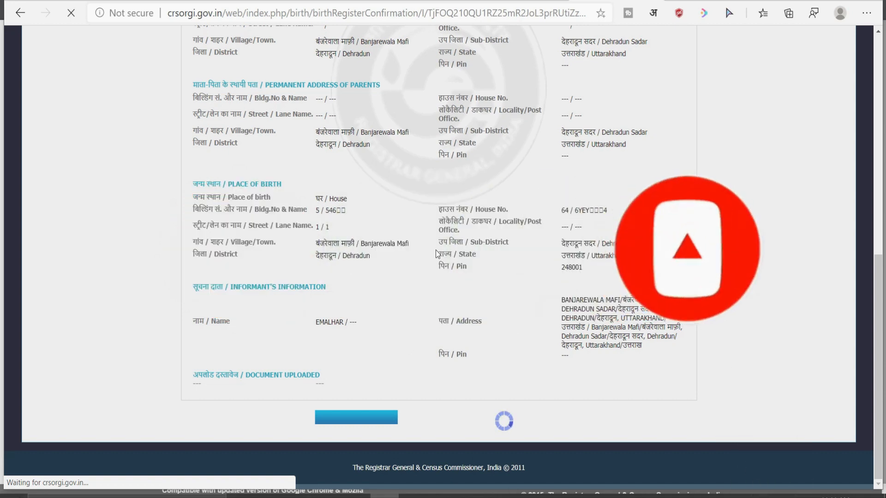
{"action": "scroll", "coordinate": [547, 344], "scroll_direction": "up", "scroll_amount": 3}
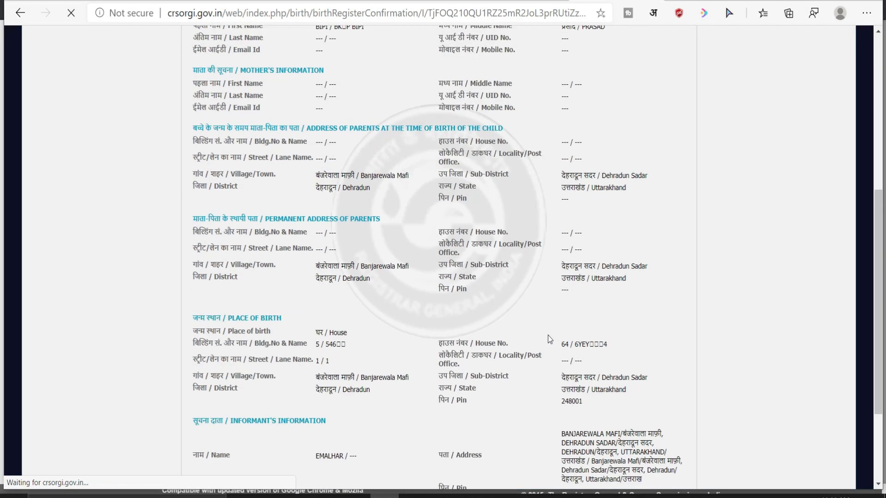
{"action": "scroll", "coordinate": [549, 339], "scroll_direction": "up", "scroll_amount": 7}
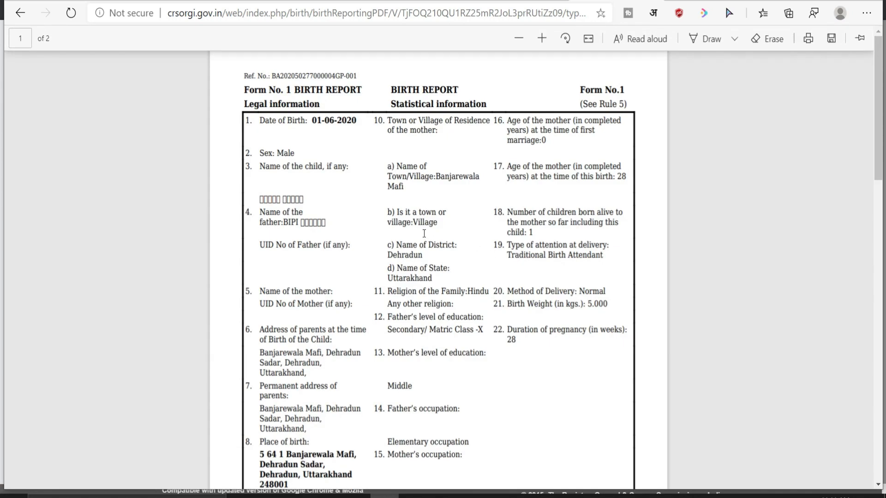
Review both pages of the Form No. 1 birth report and bring up the page menu.
{"action": "scroll", "coordinate": [435, 189], "scroll_direction": "down", "scroll_amount": 15}
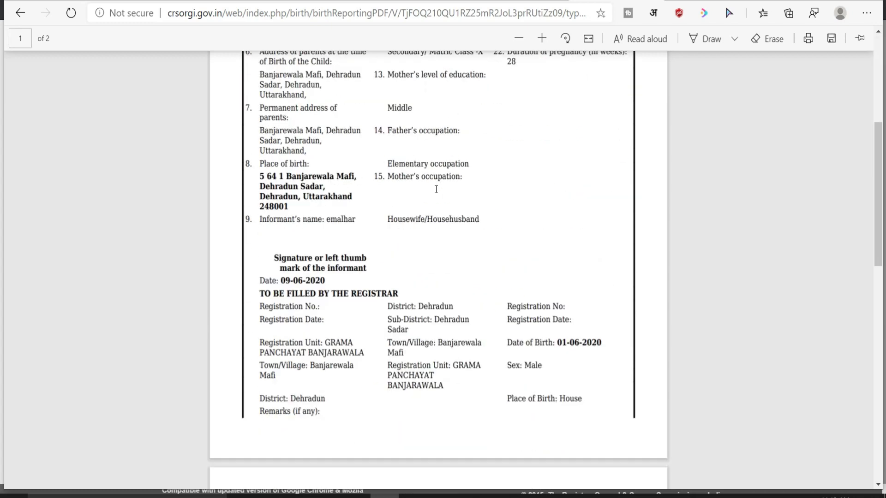
{"action": "scroll", "coordinate": [435, 191], "scroll_direction": "up", "scroll_amount": 15}
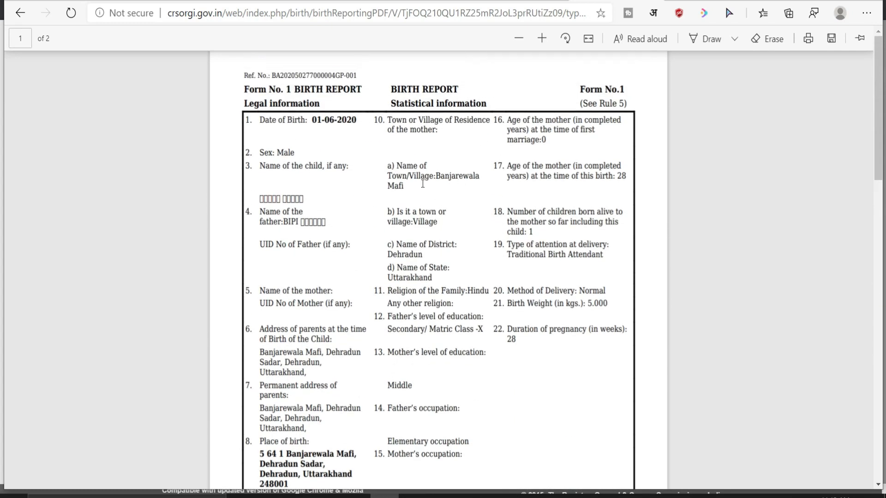
{"action": "left_click_drag", "start_coordinate": [246, 90], "coordinate": [366, 91]}
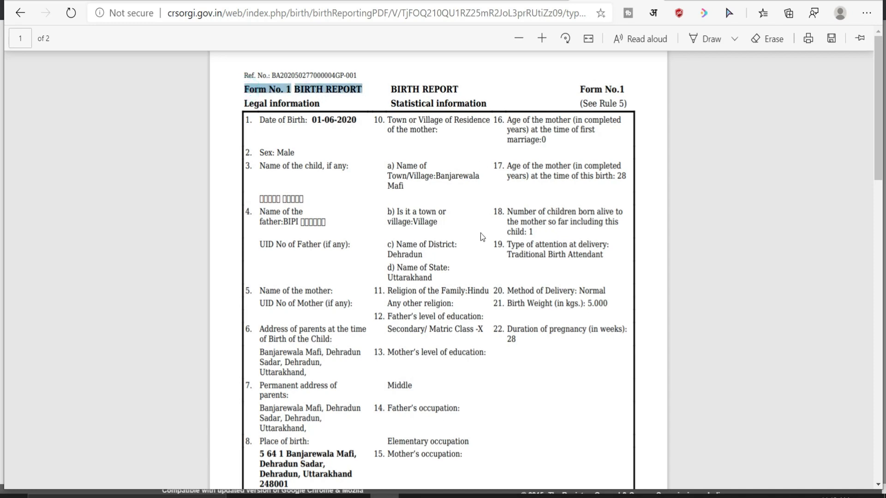
{"action": "scroll", "coordinate": [485, 237], "scroll_direction": "down", "scroll_amount": 15}
{"action": "scroll", "coordinate": [484, 241], "scroll_direction": "down", "scroll_amount": 8}
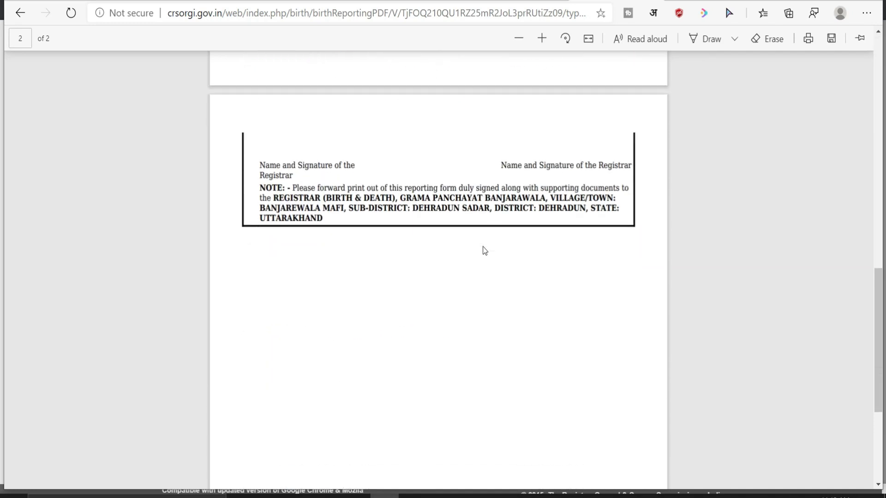
{"action": "scroll", "coordinate": [481, 252], "scroll_direction": "up", "scroll_amount": 20}
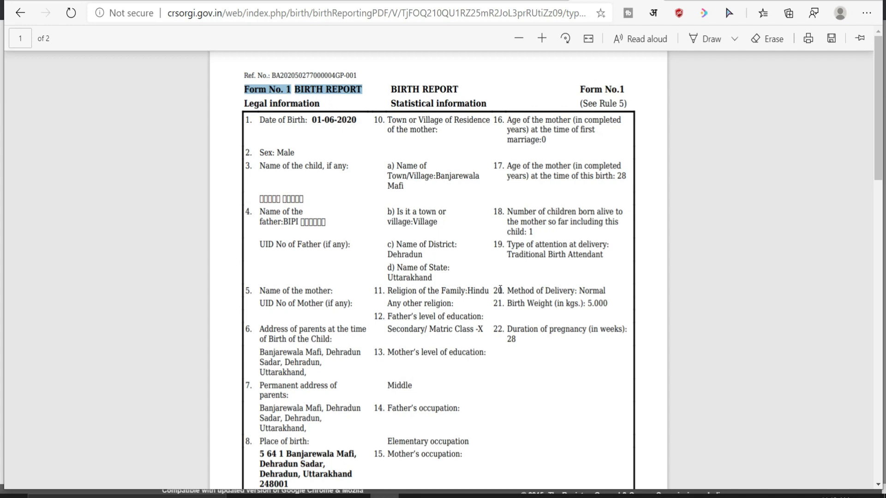
{"action": "right_click", "coordinate": [559, 218]}
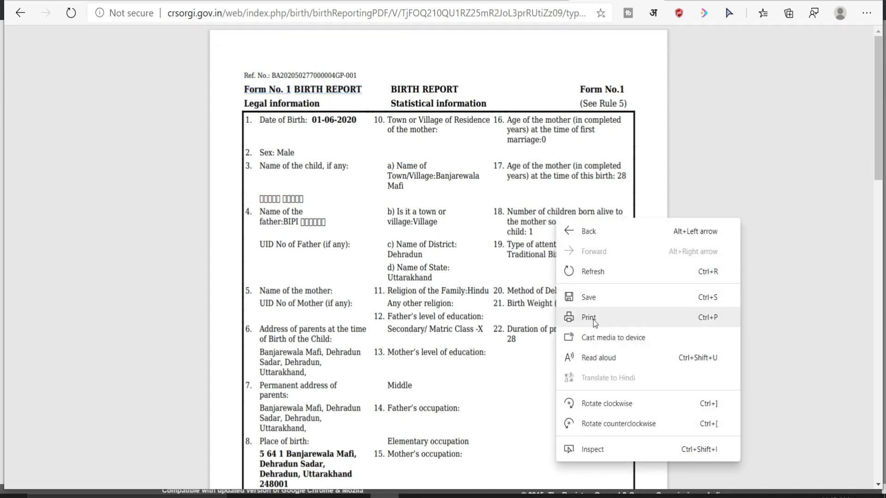
Print the report to Save as PDF, naming it 'Civil Registration System' in kv 2020.
{"action": "right_click", "coordinate": [512, 284]}
{"action": "left_click", "coordinate": [549, 139]}
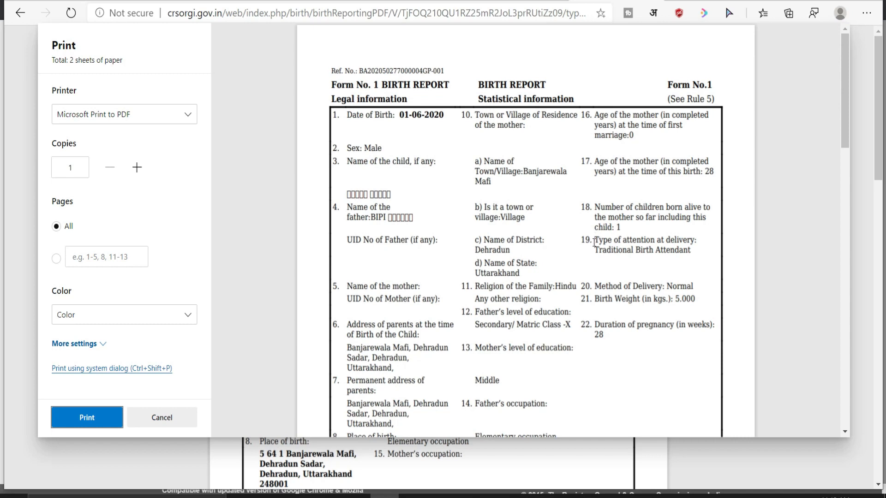
{"action": "scroll", "coordinate": [594, 243], "scroll_direction": "down", "scroll_amount": 3}
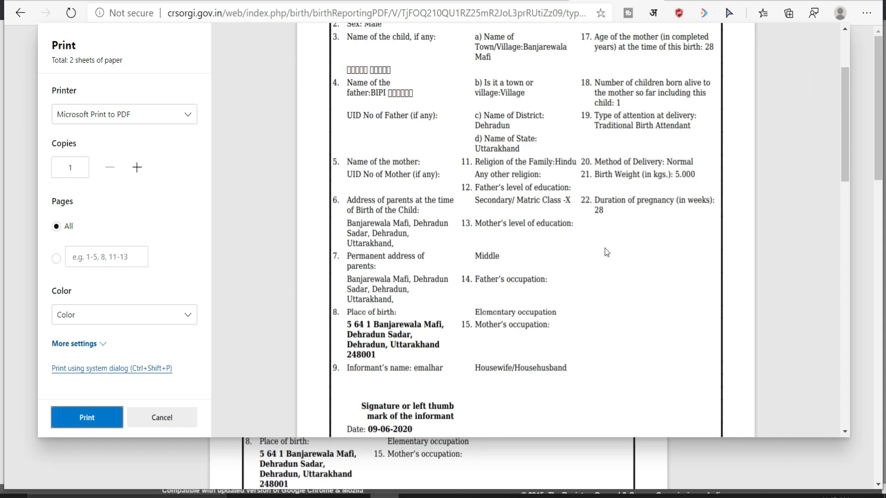
{"action": "scroll", "coordinate": [607, 252], "scroll_direction": "down", "scroll_amount": 4}
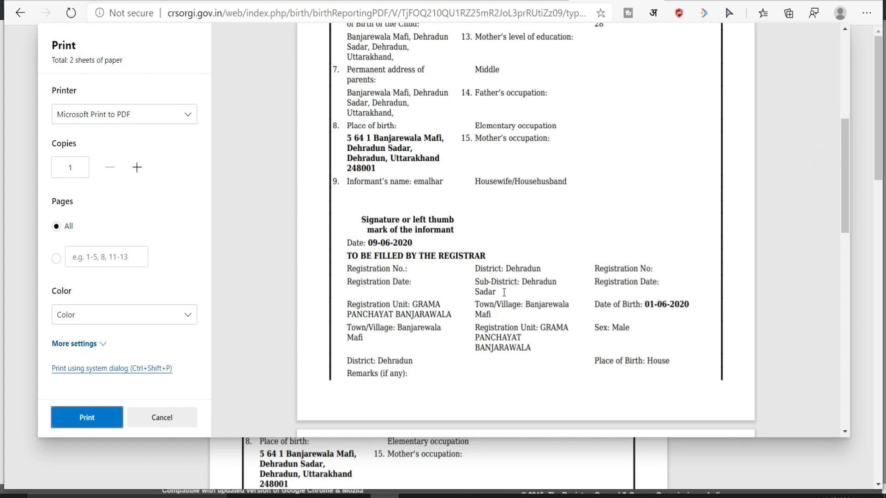
{"action": "scroll", "coordinate": [322, 236], "scroll_direction": "up", "scroll_amount": 1}
{"action": "scroll", "coordinate": [322, 236], "scroll_direction": "up", "scroll_amount": 2}
{"action": "scroll", "coordinate": [555, 152], "scroll_direction": "up", "scroll_amount": 5}
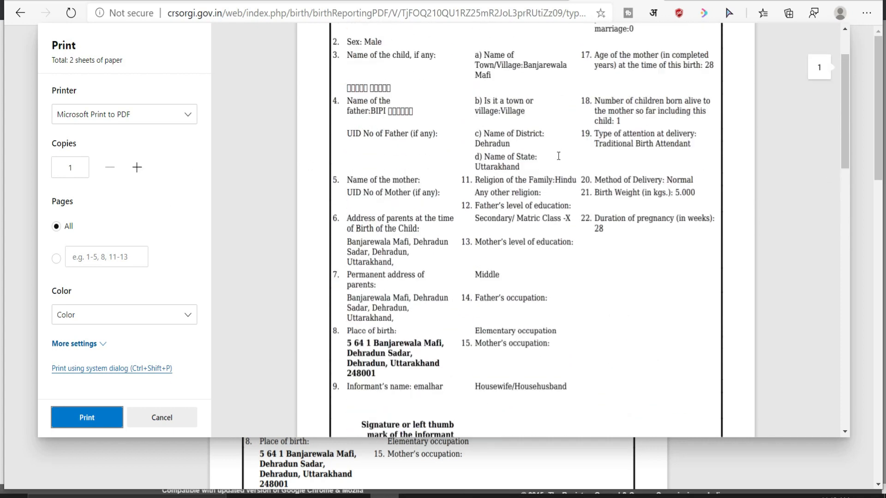
{"action": "left_click", "coordinate": [109, 116]}
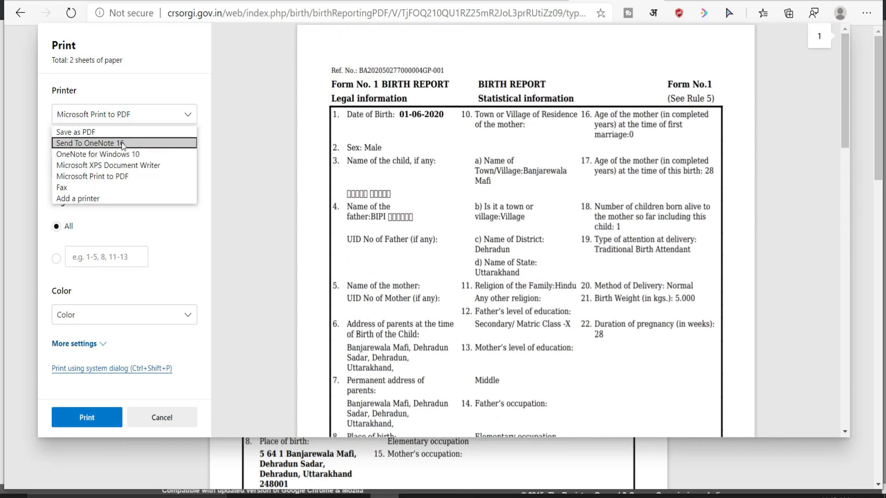
{"action": "left_click", "coordinate": [92, 132]}
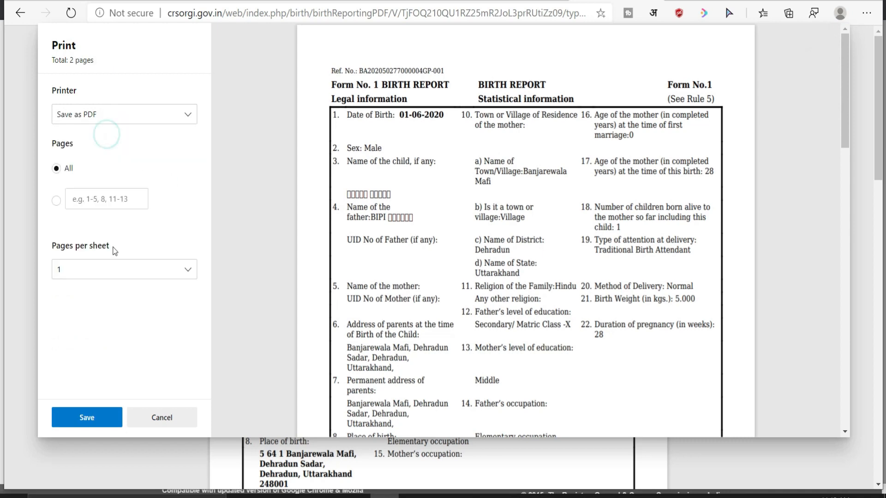
{"action": "left_click", "coordinate": [97, 421]}
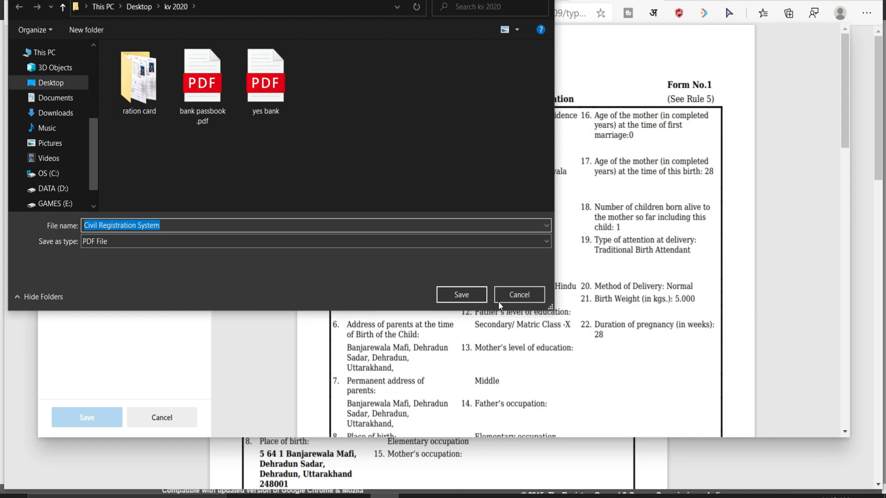
{"action": "left_click", "coordinate": [463, 295]}
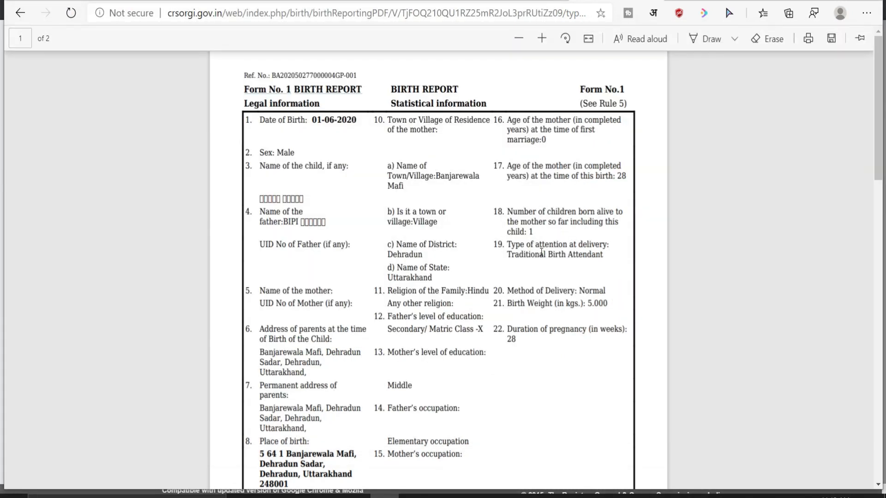
Go back to the CRS portal home page and show the Birth tab's dropdown.
{"action": "left_click", "coordinate": [22, 19]}
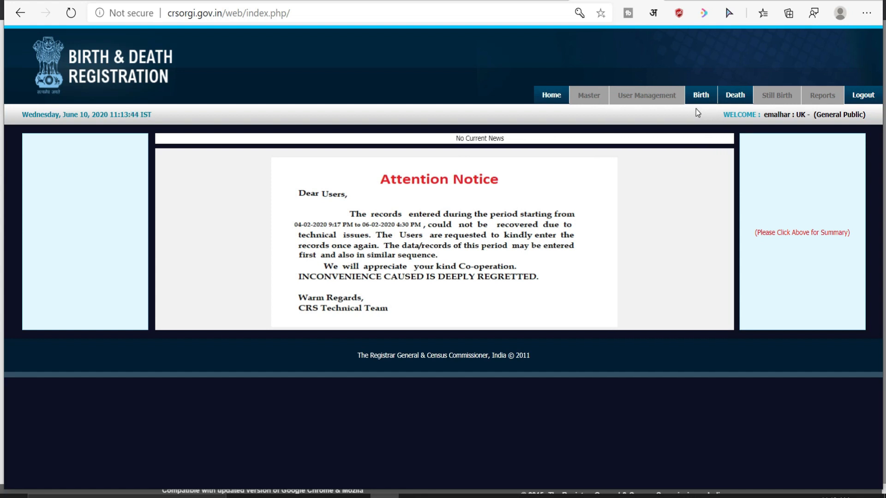
{"action": "mouse_move", "coordinate": [702, 97]}
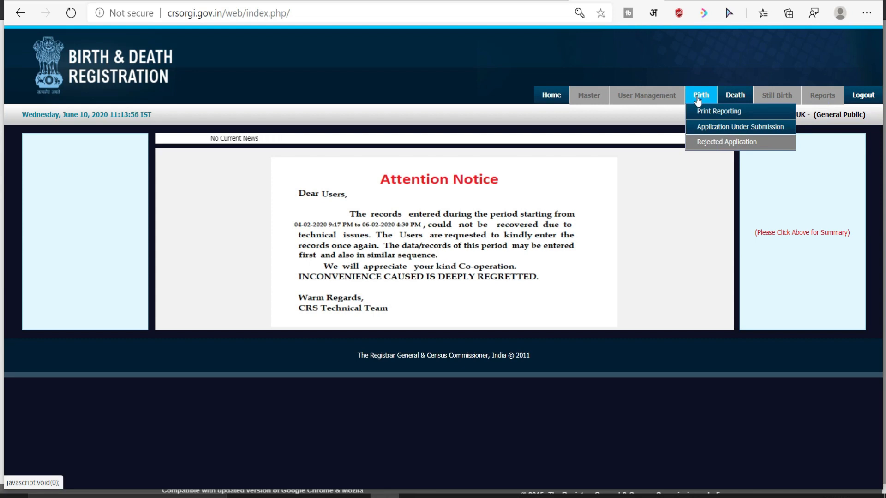
{"action": "scroll", "coordinate": [698, 100], "scroll_direction": "right", "scroll_amount": 1}
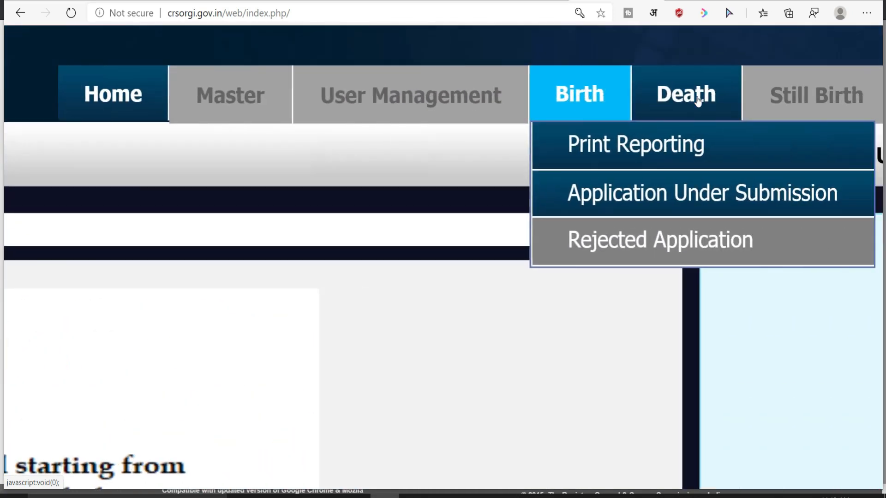
{"action": "mouse_move", "coordinate": [717, 96]}
{"action": "mouse_move", "coordinate": [491, 94]}
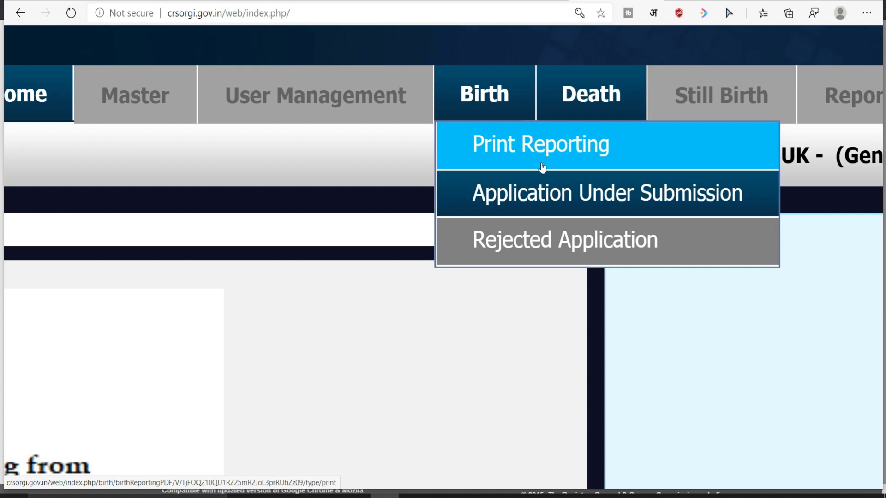
Open Birth > Application Under Submission and locate the birth application.
{"action": "left_click", "coordinate": [645, 198]}
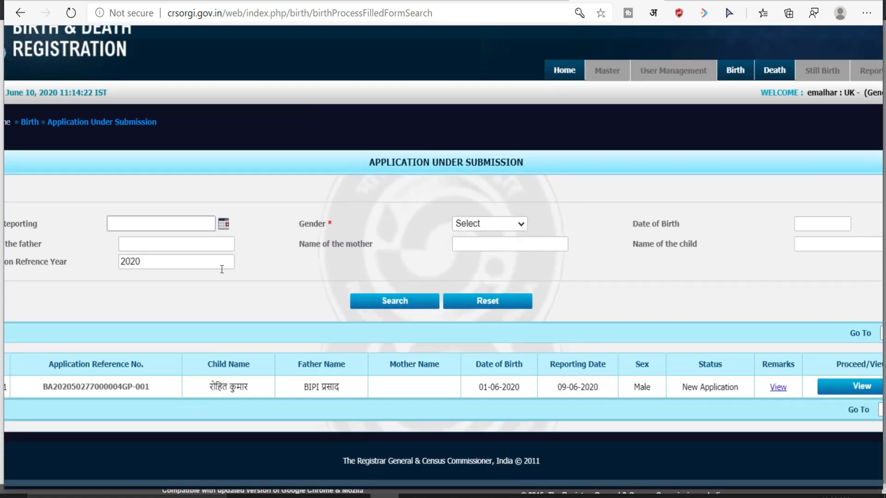
{"action": "scroll", "coordinate": [111, 279], "scroll_direction": "down", "scroll_amount": 1}
{"action": "scroll", "coordinate": [110, 279], "scroll_direction": "left", "scroll_amount": 1}
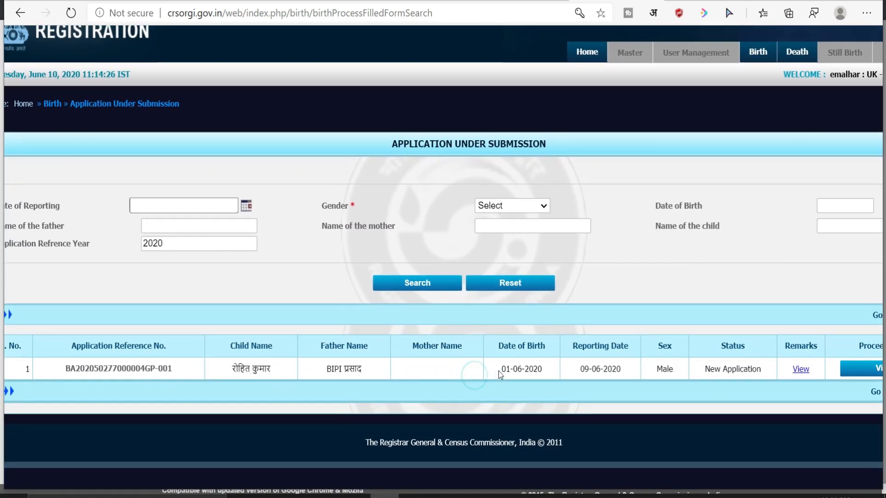
{"action": "scroll", "coordinate": [499, 371], "scroll_direction": "right", "scroll_amount": 3}
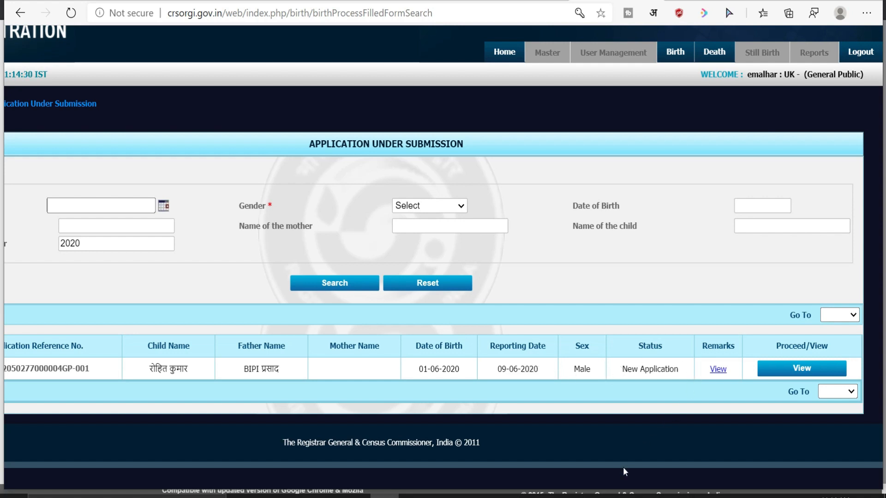
{"action": "scroll", "coordinate": [646, 415], "scroll_direction": "up", "scroll_amount": 5}
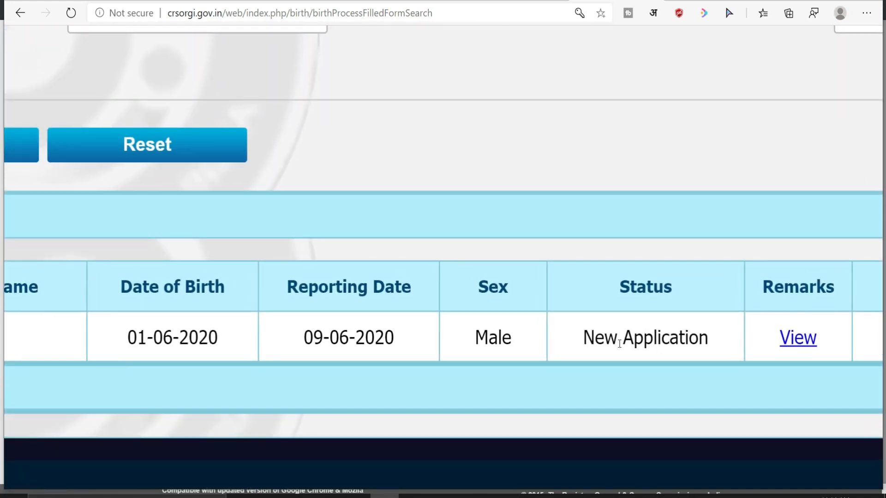
{"action": "scroll", "coordinate": [620, 344], "scroll_direction": "right", "scroll_amount": 4}
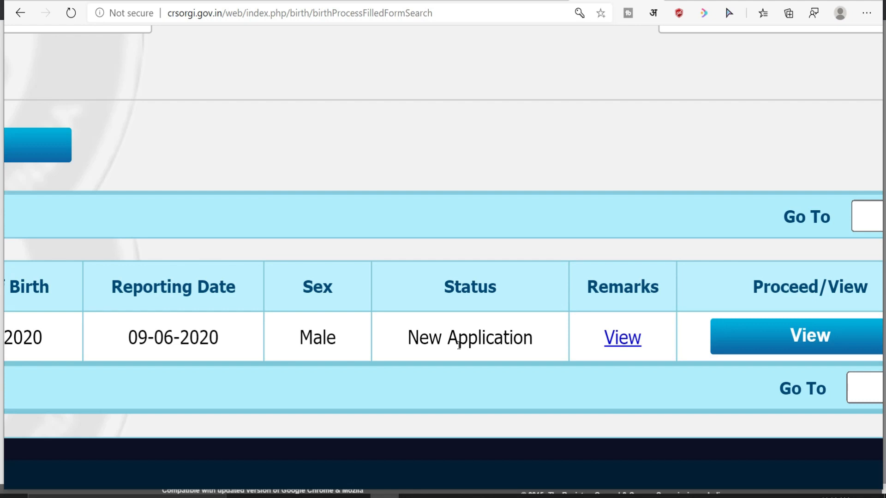
{"action": "scroll", "coordinate": [459, 345], "scroll_direction": "right", "scroll_amount": 3}
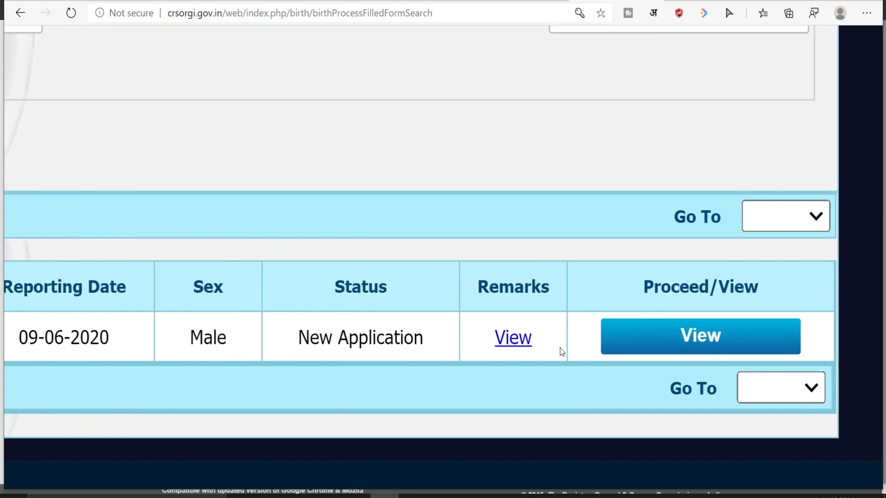
View the submitted application's full details, then return to the list.
{"action": "left_click", "coordinate": [713, 341]}
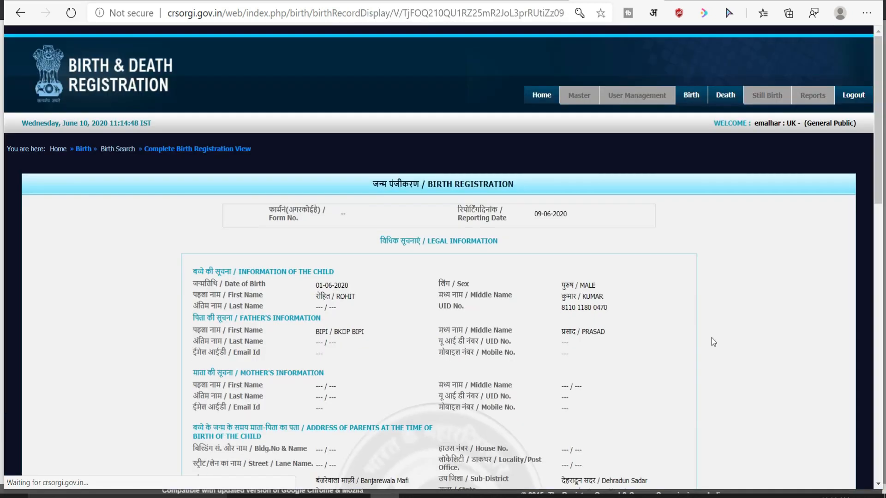
{"action": "scroll", "coordinate": [434, 311], "scroll_direction": "down", "scroll_amount": 15}
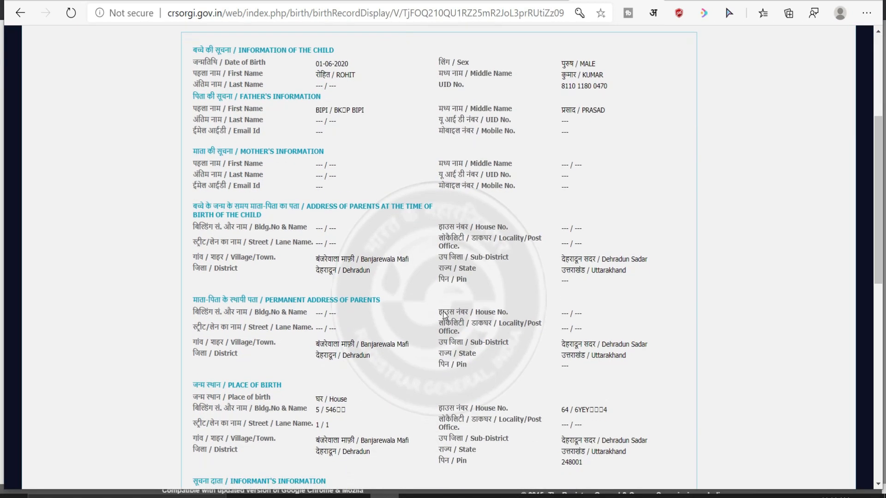
{"action": "scroll", "coordinate": [444, 316], "scroll_direction": "up", "scroll_amount": 1}
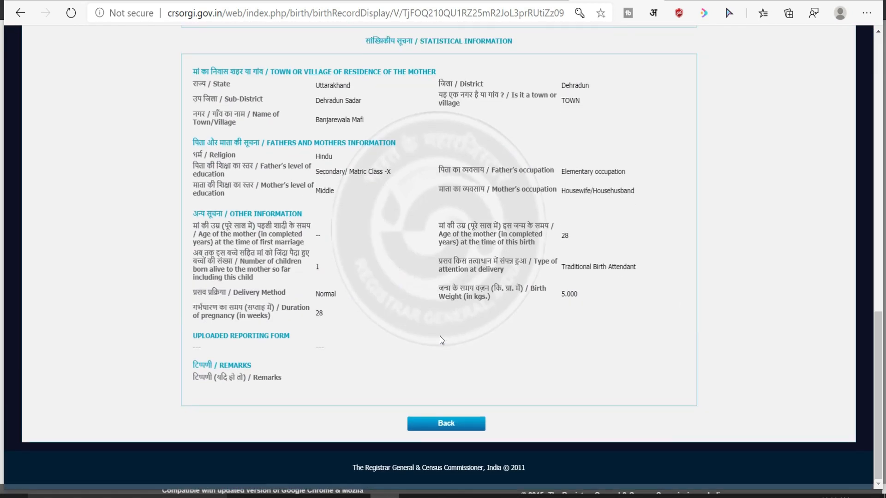
{"action": "left_click", "coordinate": [454, 427]}
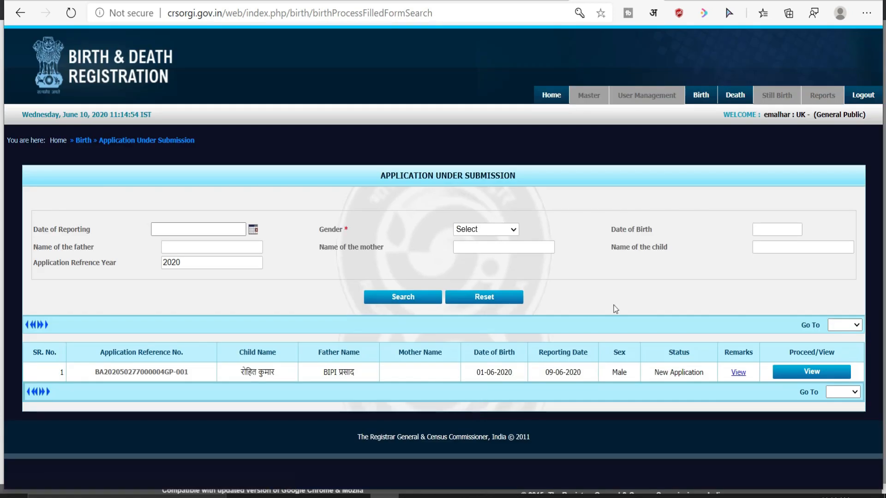
{"action": "mouse_move", "coordinate": [701, 98]}
{"action": "scroll", "coordinate": [821, 376], "scroll_direction": "up", "scroll_amount": 4, "text": "ctrl"}
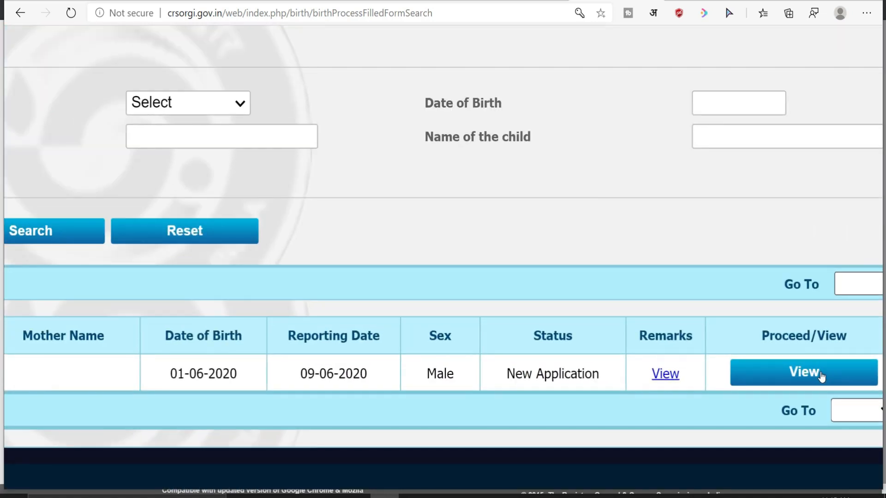
{"action": "scroll", "coordinate": [789, 381], "scroll_direction": "up", "scroll_amount": 3, "text": "ctrl"}
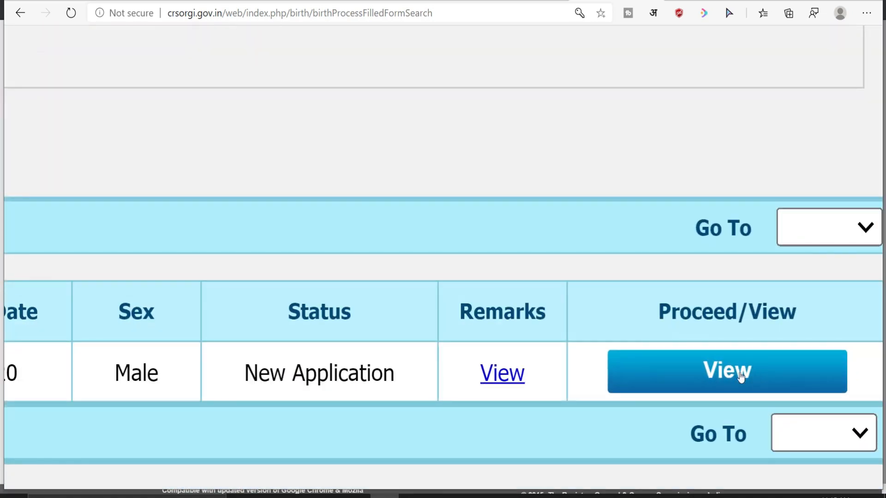
{"action": "scroll", "coordinate": [740, 378], "scroll_direction": "down", "scroll_amount": 7, "text": "ctrl"}
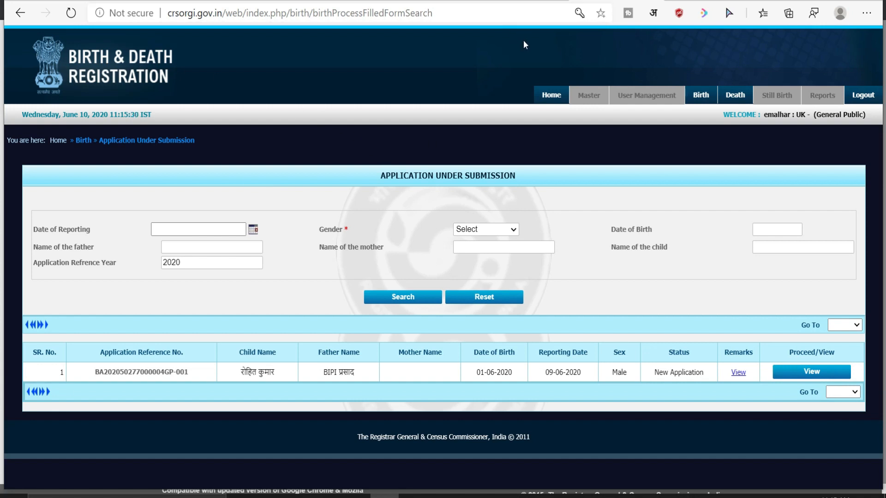
Return to the portal home page showing the Attention Notice.
{"action": "left_click", "coordinate": [556, 100]}
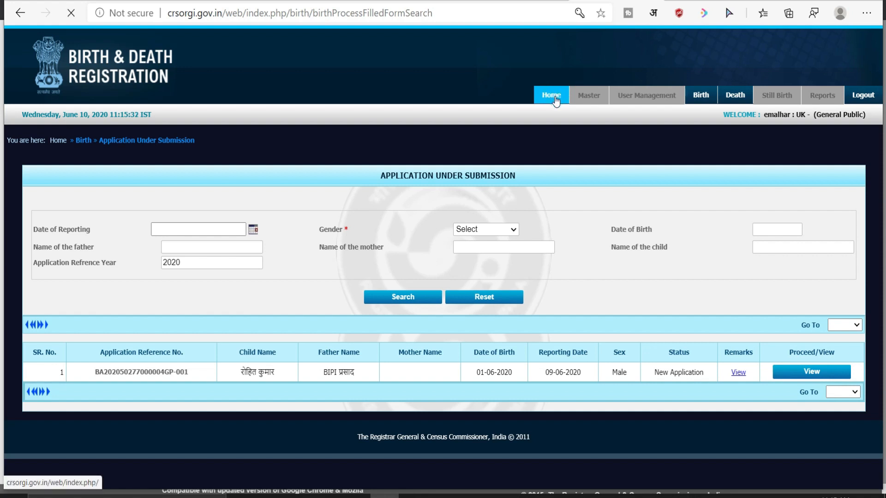